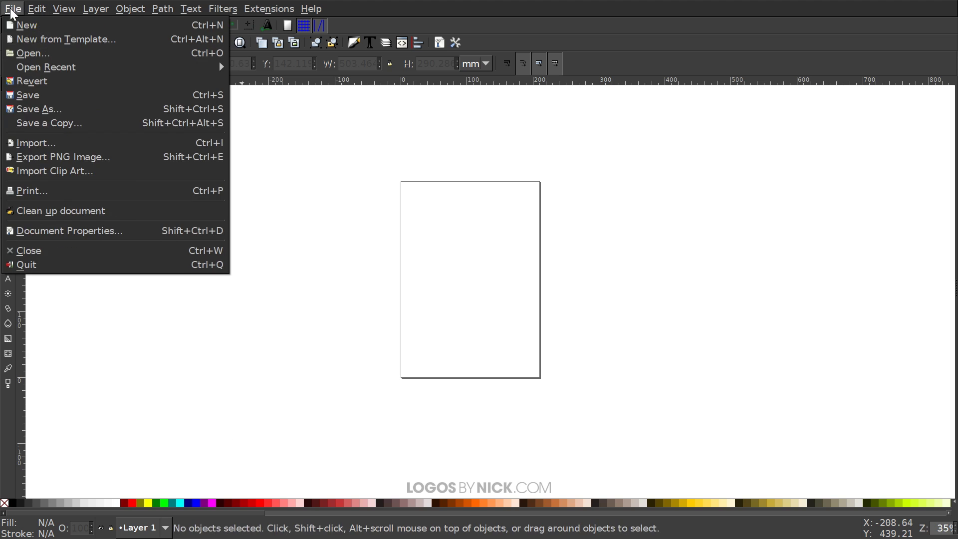
Step: In Document Properties, set display units to px and hide the page border
click(30, 229)
drag(602, 14, 459, 39)
click(636, 100)
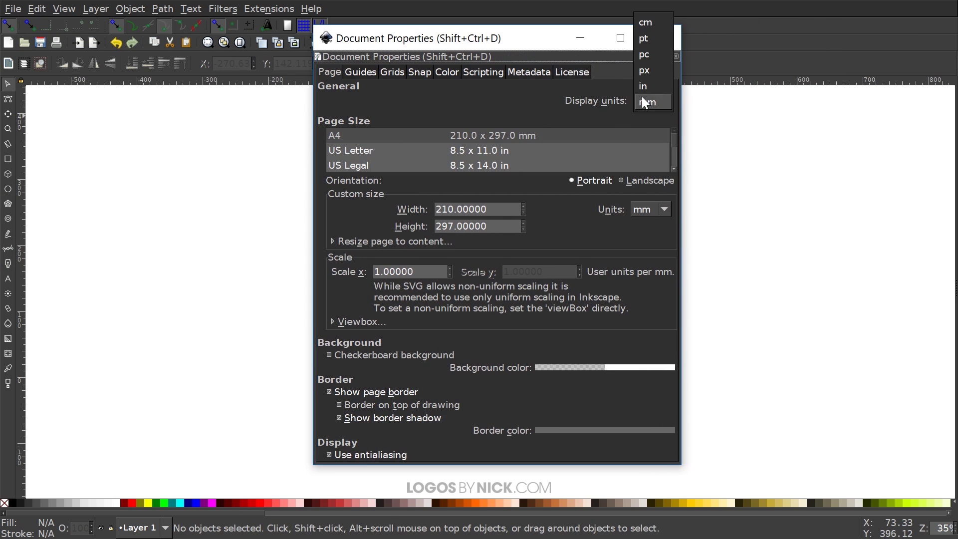
click(651, 68)
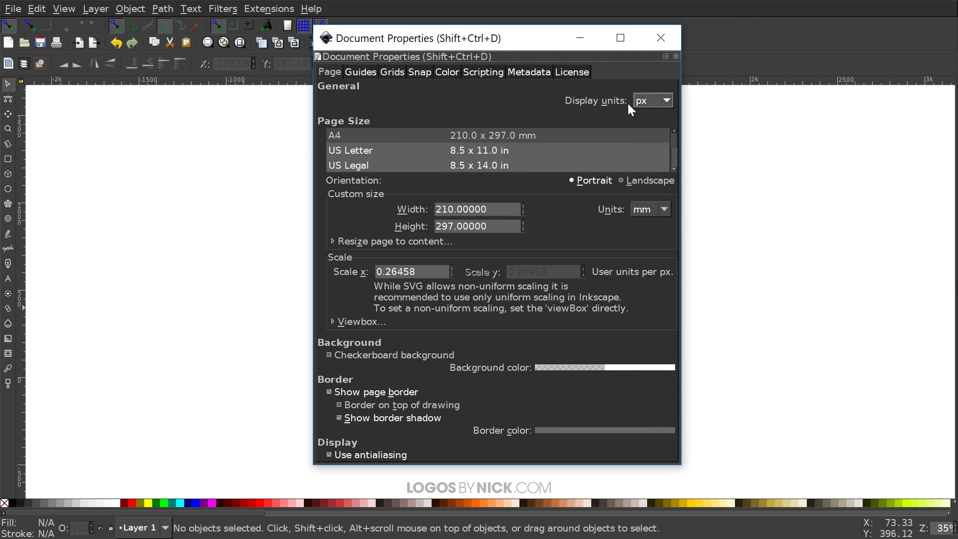
click(328, 391)
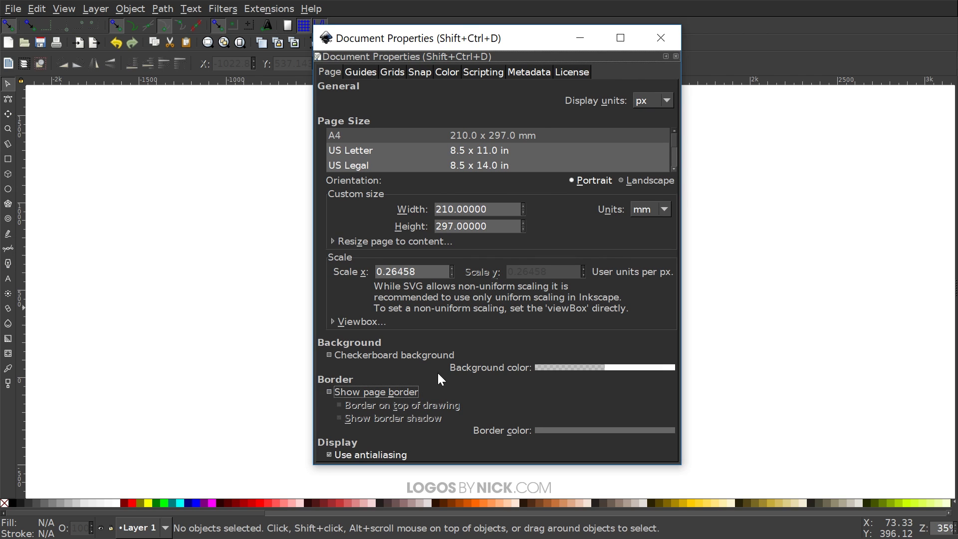
click(661, 37)
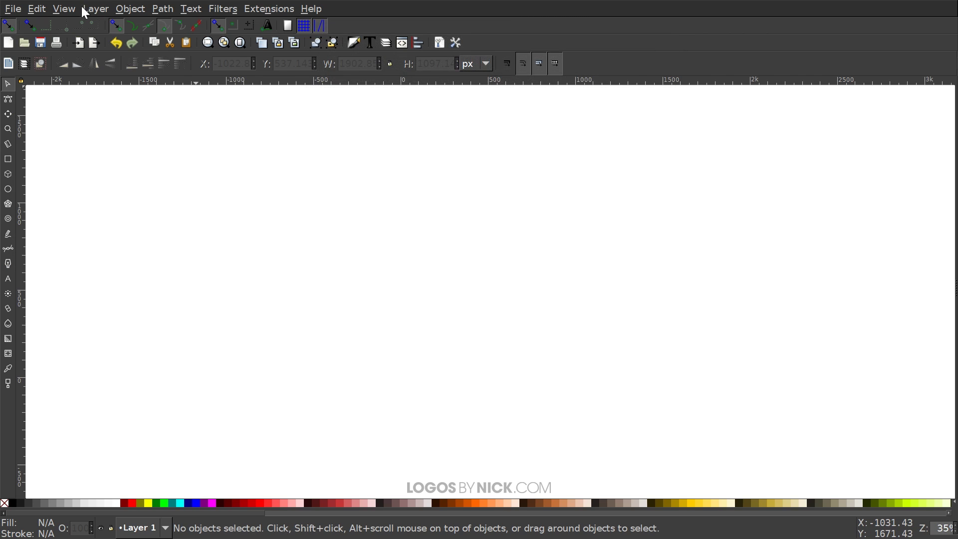
Step: Zoom the canvas to 1:1 actual size
click(64, 9)
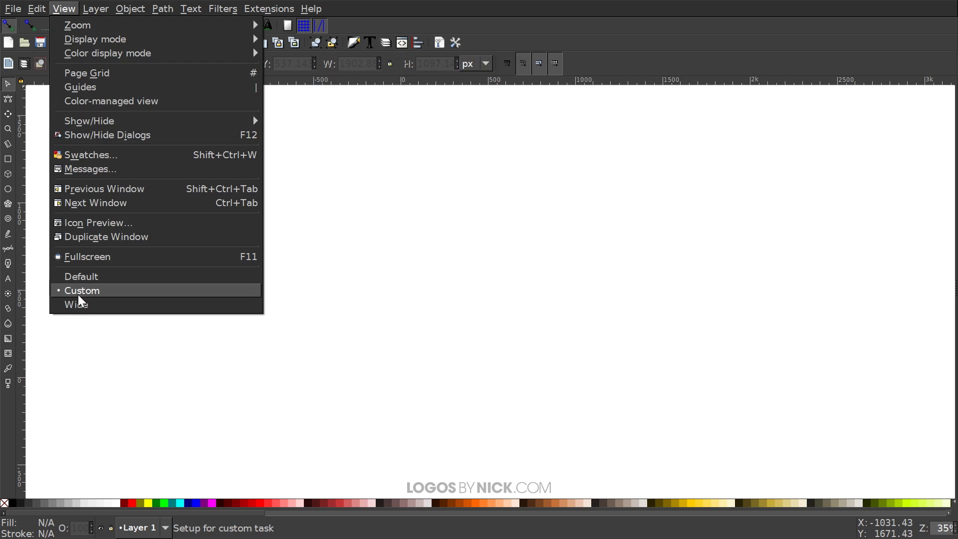
mouse_move(145, 24)
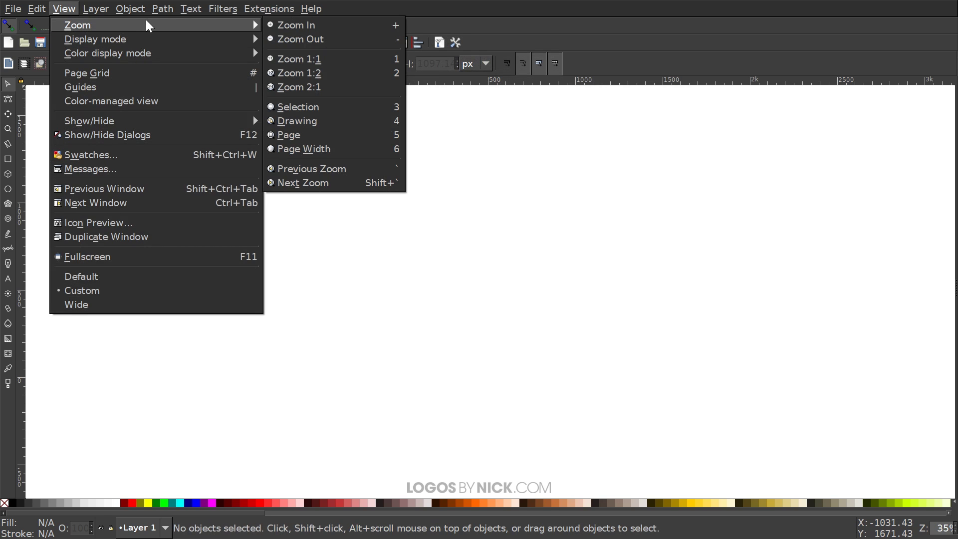
click(317, 59)
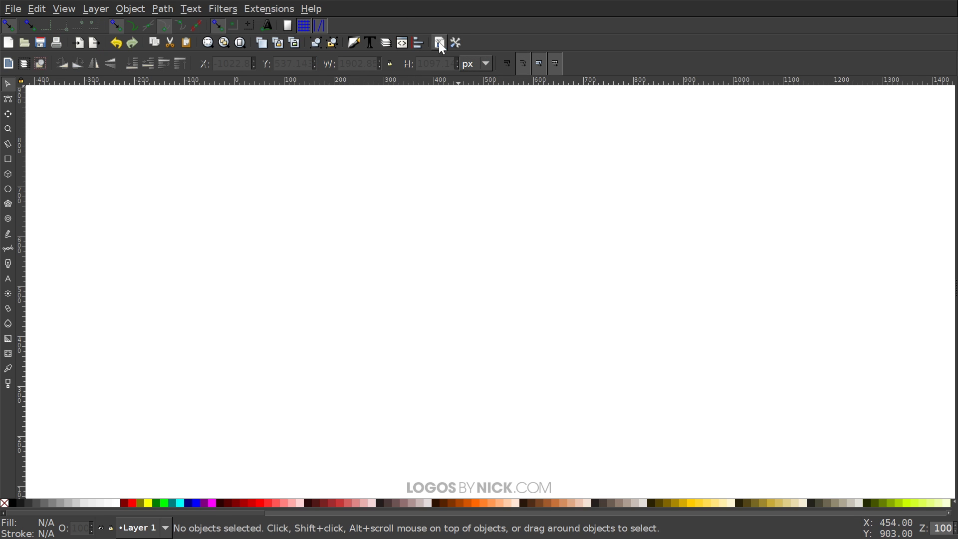
Step: Show Align and Distribute relative to Last selected, plus the Fill and Stroke panel
click(418, 43)
click(877, 116)
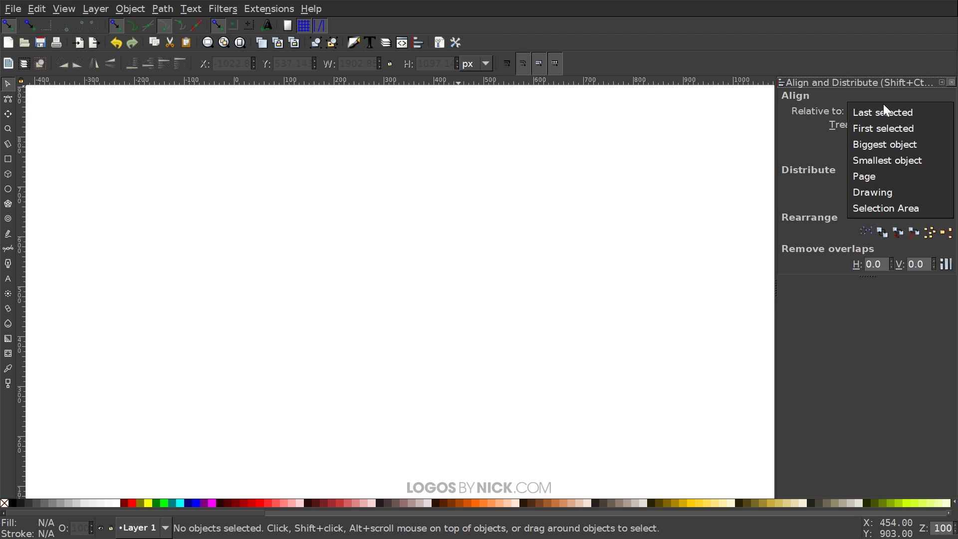
click(879, 112)
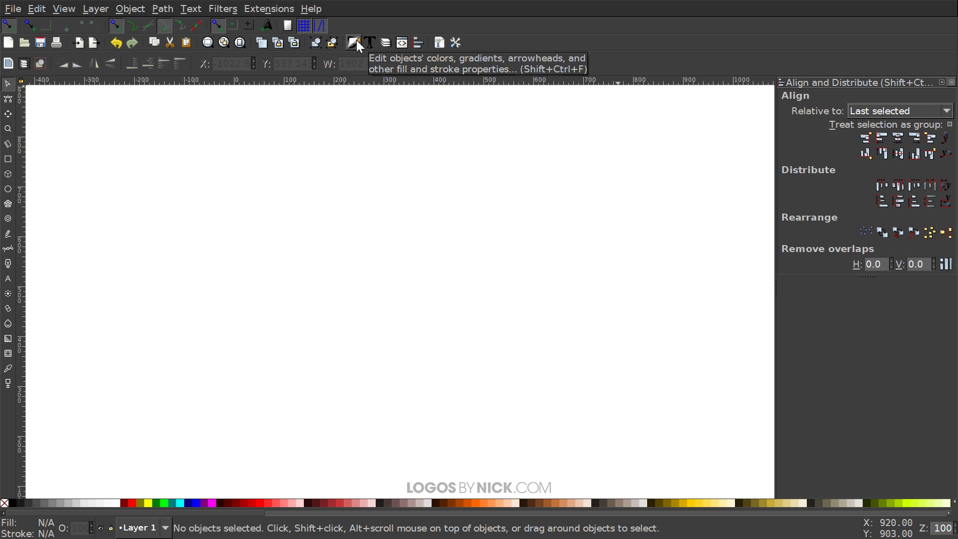
click(356, 41)
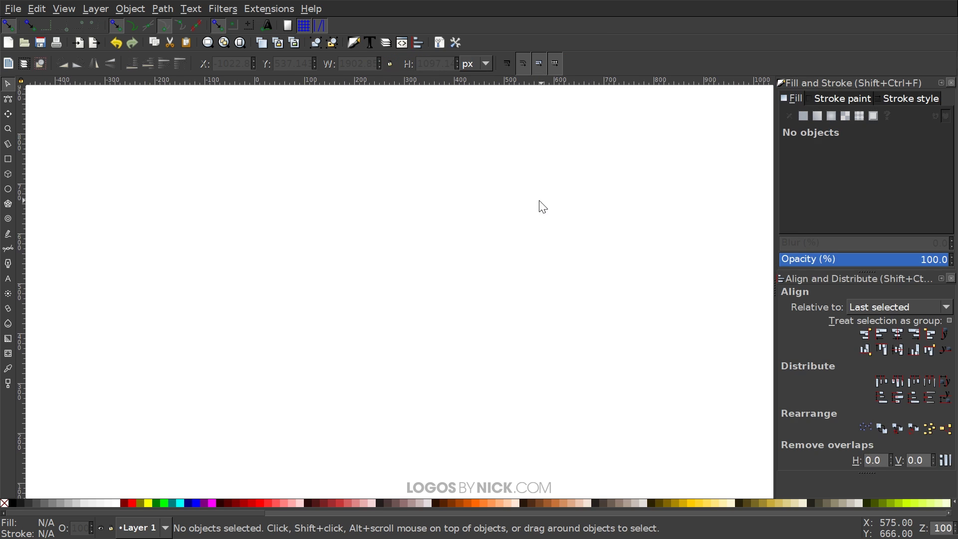
click(8, 278)
Step: Type the word GLITCH on the canvas and select it as an object
click(285, 249)
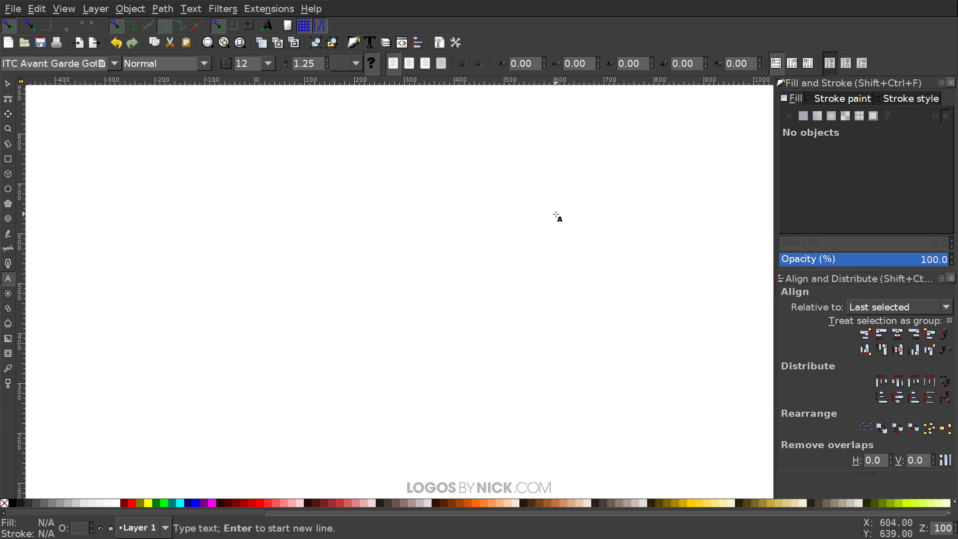
text(GLITCH)
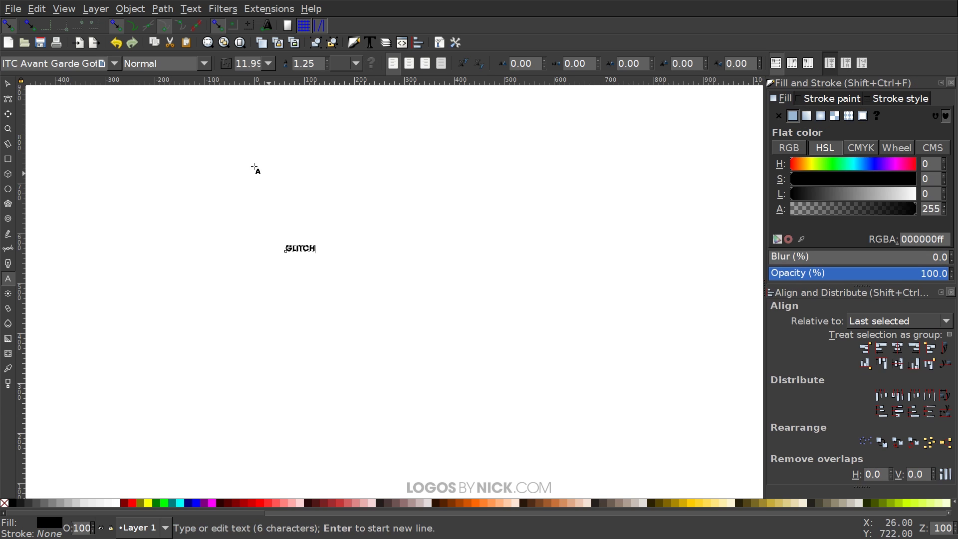
click(9, 84)
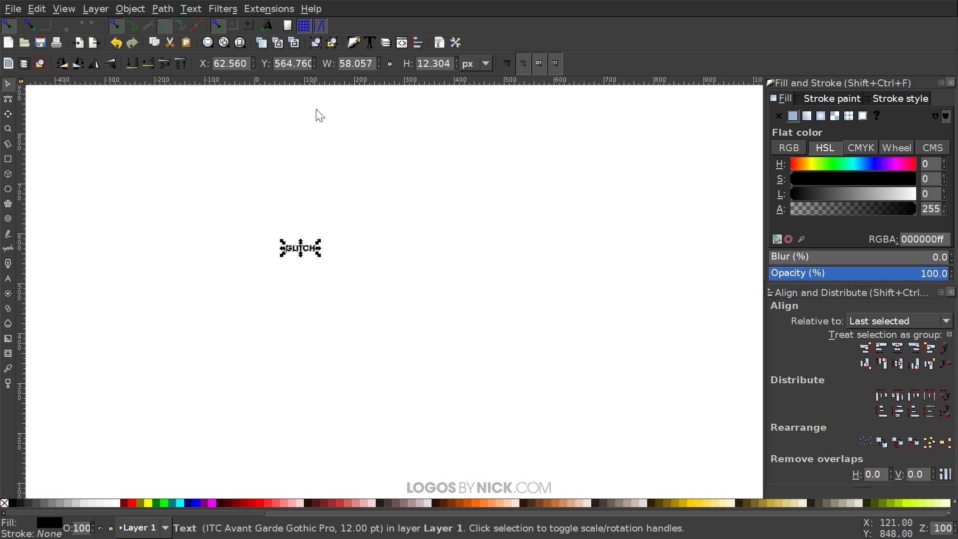
Step: Set GLITCH in the 8BIT WONDER font and scale it up about 673%
click(373, 41)
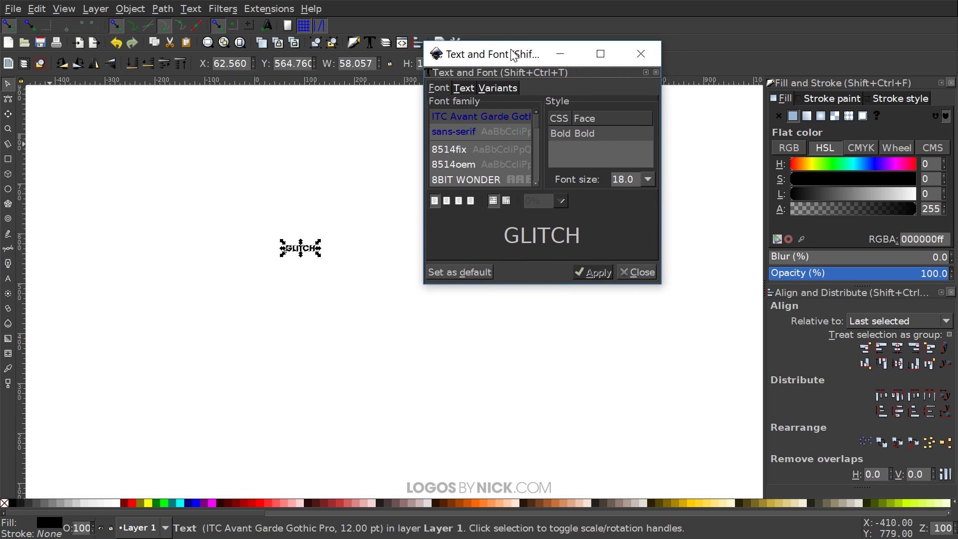
drag(679, 298, 942, 377)
click(490, 183)
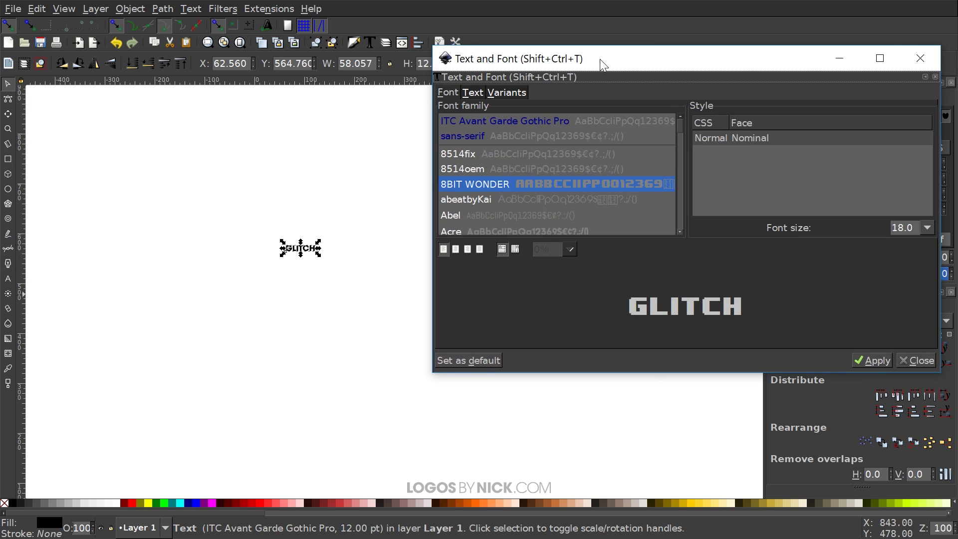
drag(600, 58, 520, 59)
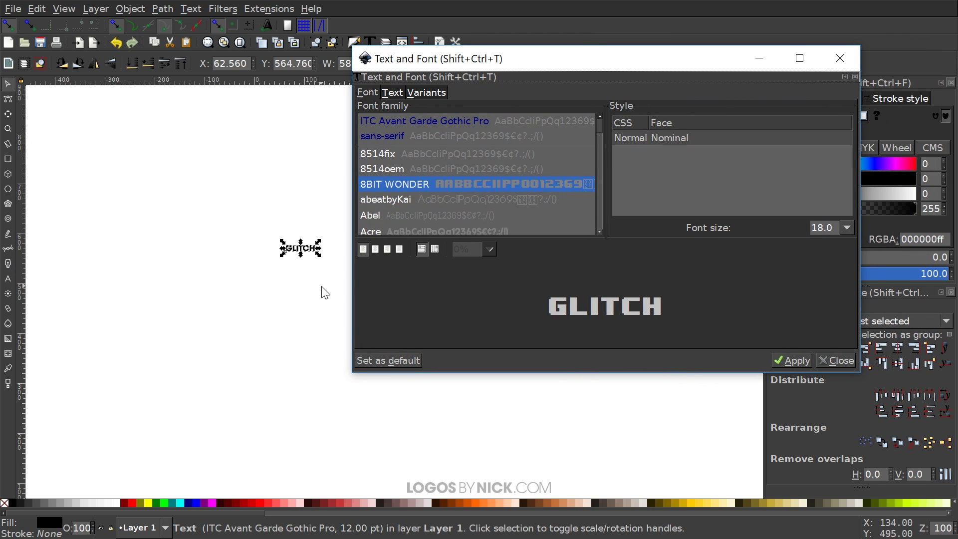
click(791, 355)
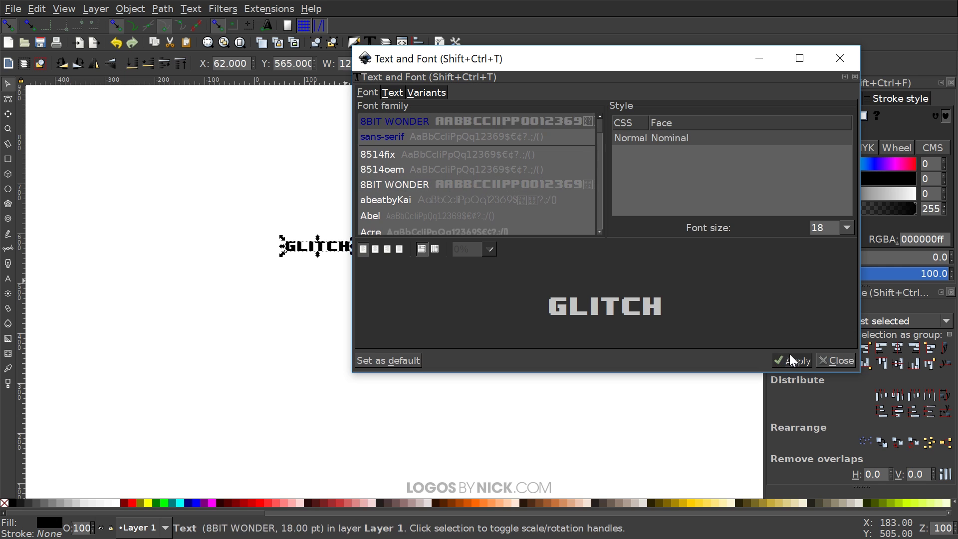
click(840, 59)
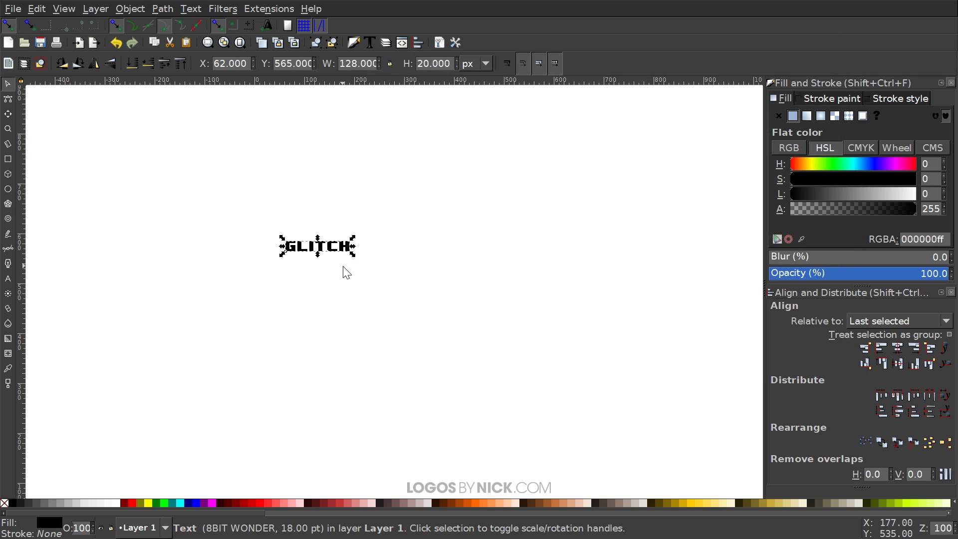
drag(354, 257, 549, 308)
Step: Nudge GLITCH right and start spreading its letters apart while editing the text
drag(479, 255, 531, 238)
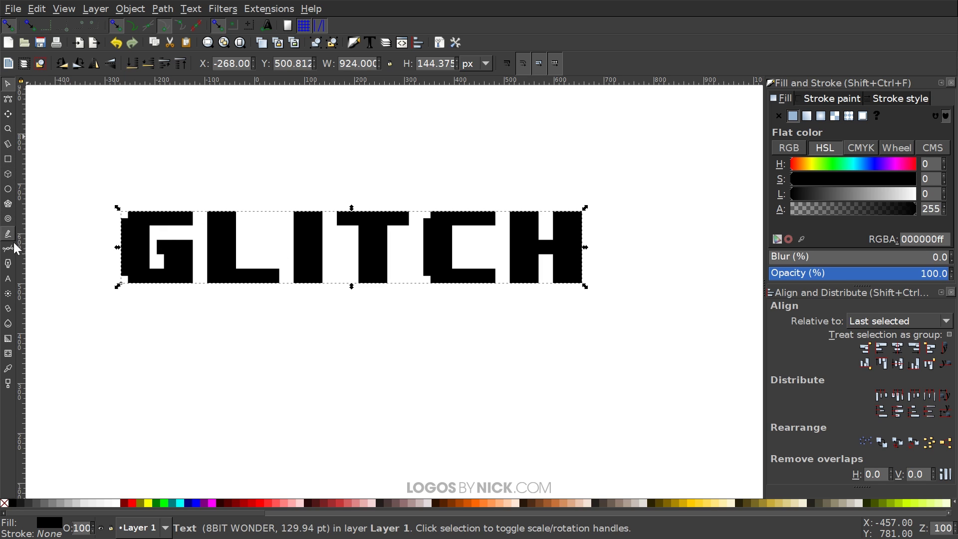
click(9, 279)
click(208, 248)
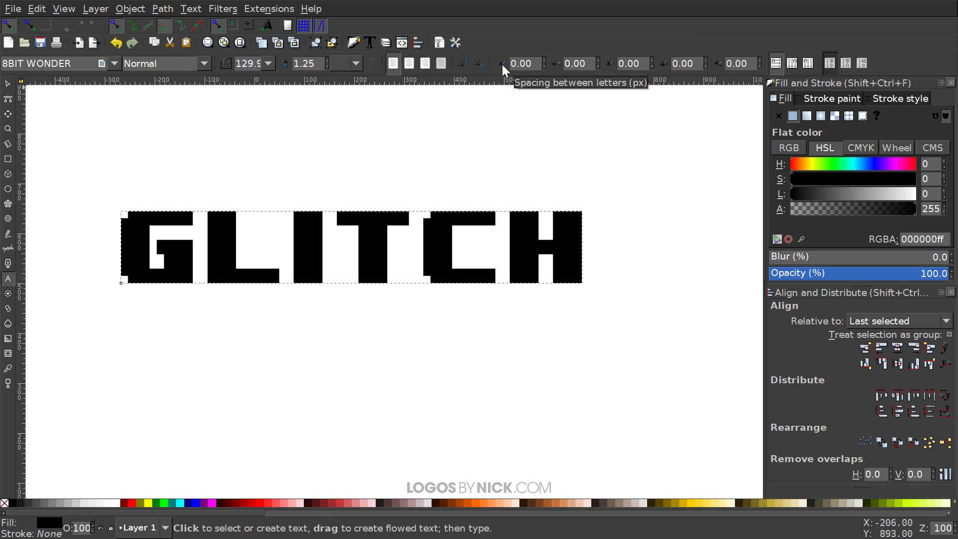
click(544, 61)
click(544, 61)
key(alt+greater)
key(alt+greater)
key(alt+greater)
key(alt+greater)
key(alt+greater)
key(alt+greater)
key(alt+greater)
key(alt+greater)
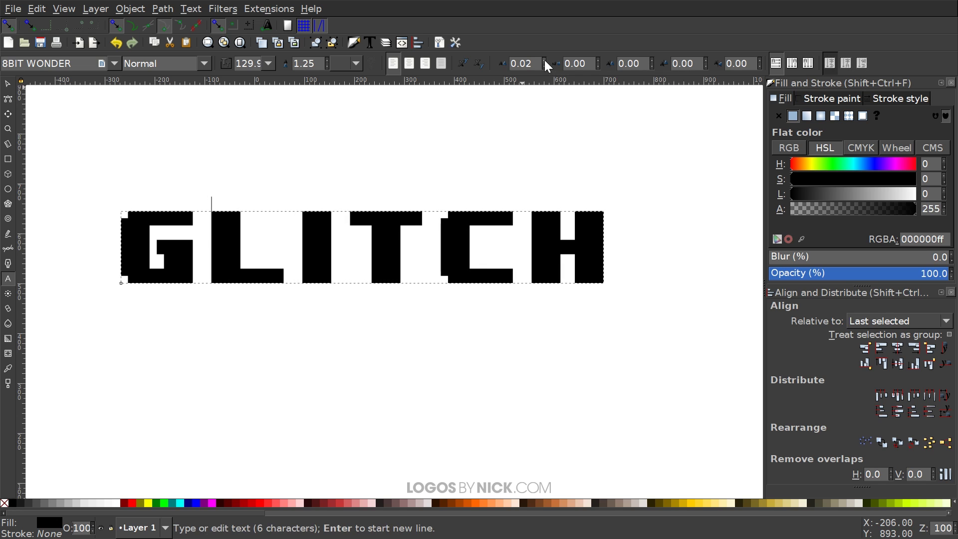
key(alt+greater)
key(alt+greater)
key(alt+greater)
key(alt+greater)
key(alt+greater)
key(alt+greater)
key(alt+greater)
key(alt+greater)
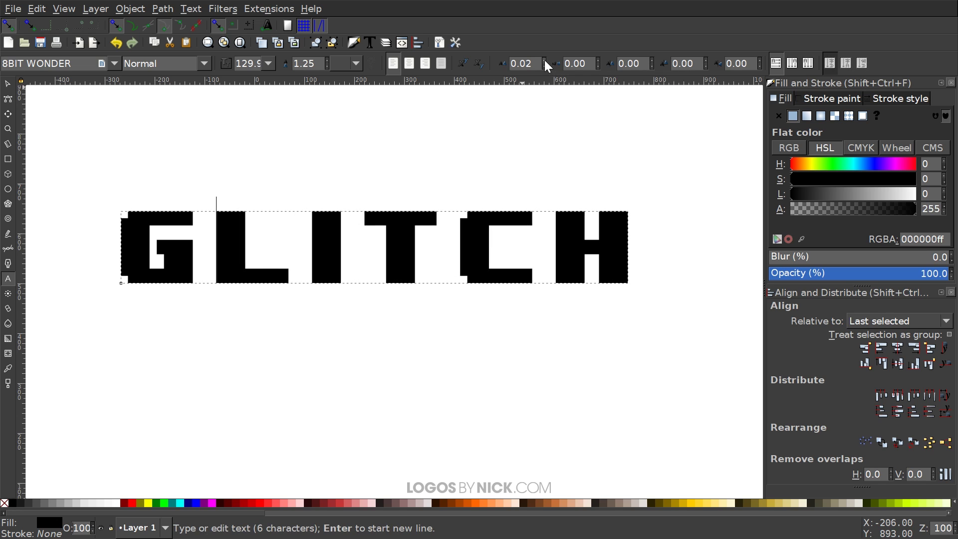
key(alt+greater)
key(alt+greater)
key(alt+greater)
key(alt+greater)
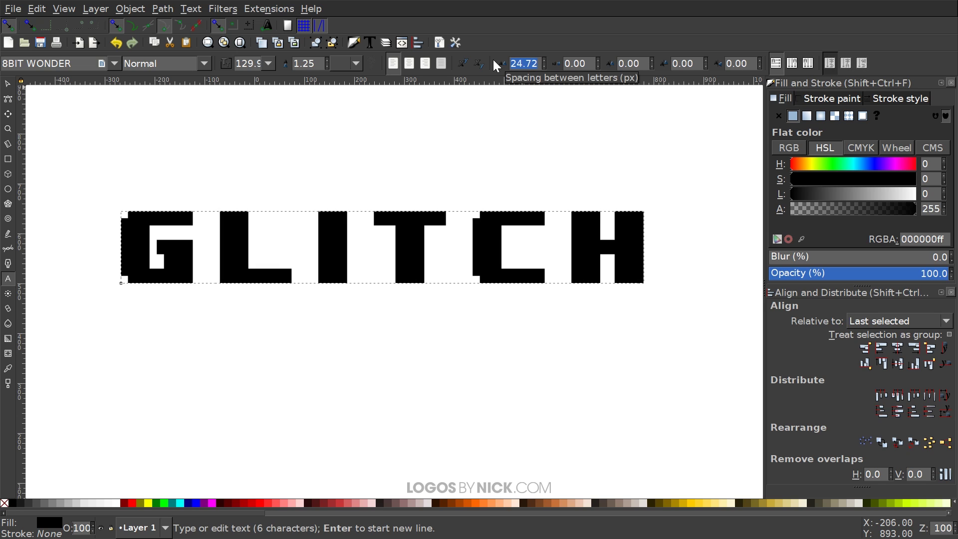
Step: Set the letter spacing to 40, then 50, and reselect the text object
text(40)
key(Return)
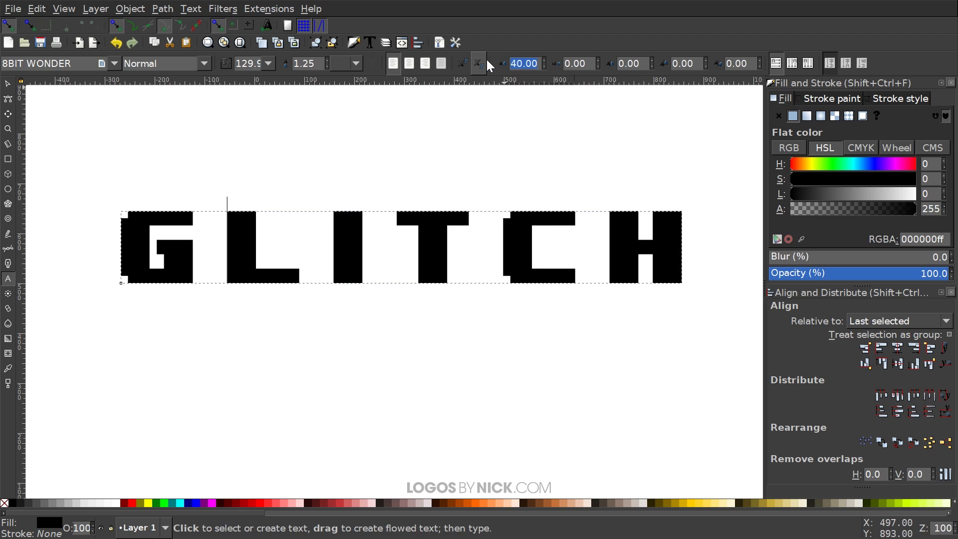
text(50)
key(Return)
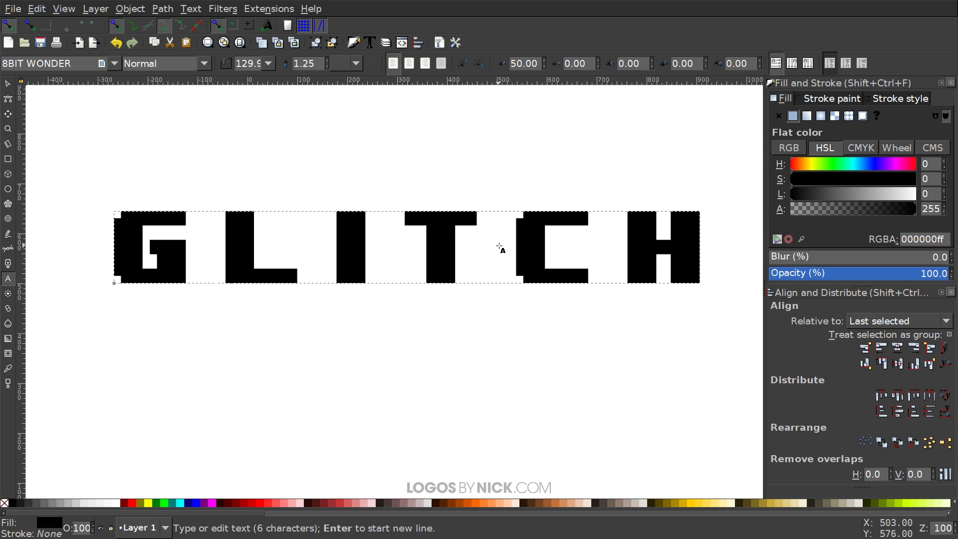
click(8, 84)
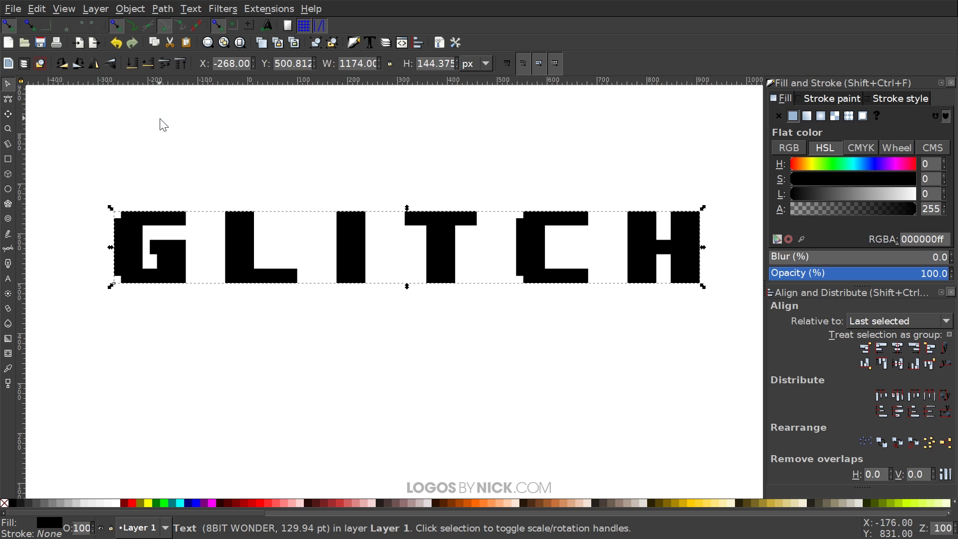
Step: Convert GLITCH to paths, ungroup the letters, and union all six into one path
click(169, 10)
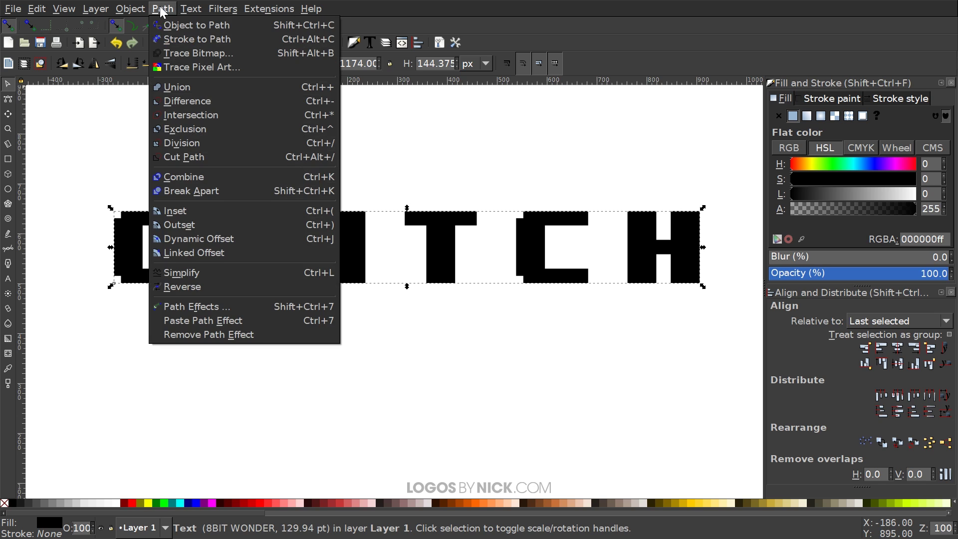
click(169, 20)
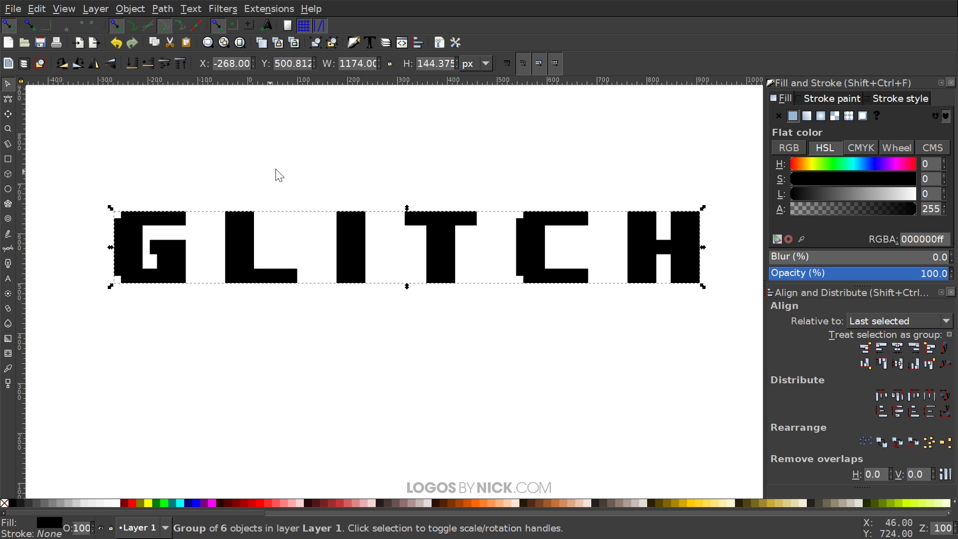
click(333, 43)
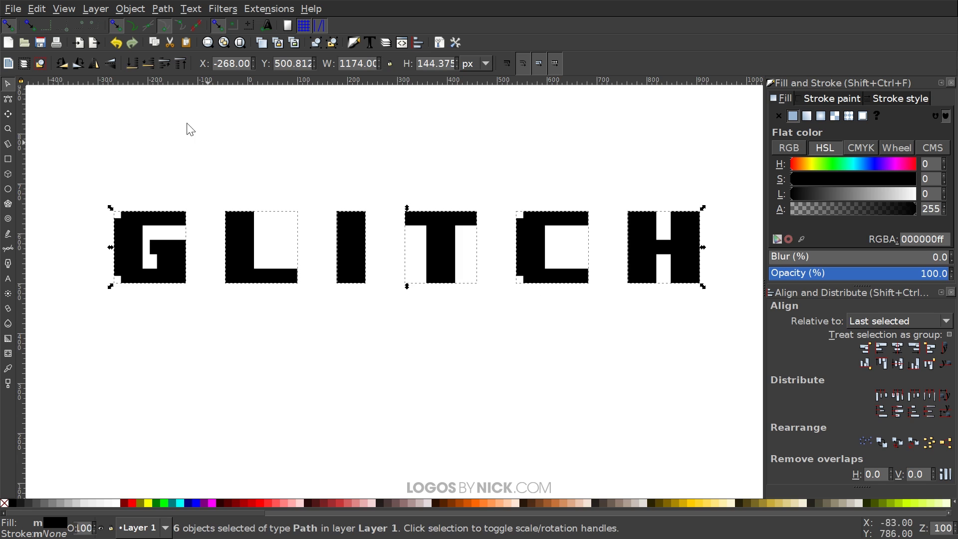
click(160, 9)
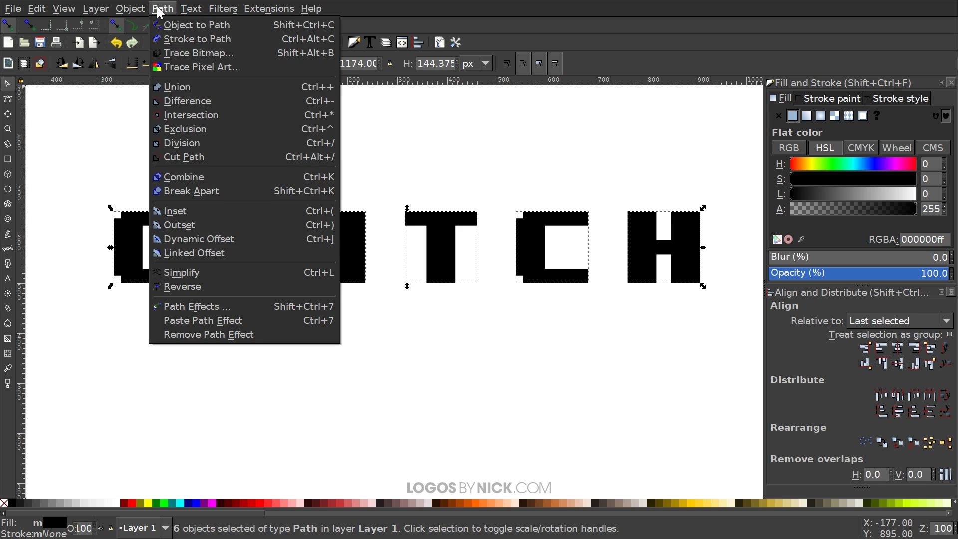
click(180, 87)
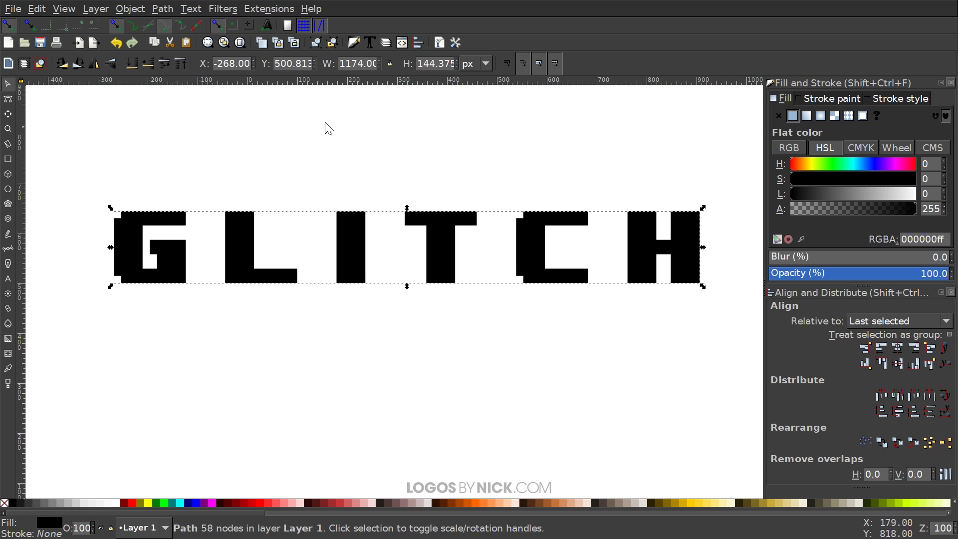
Step: Draw a wide rectangle across the letters, filled red at about half opacity
click(12, 160)
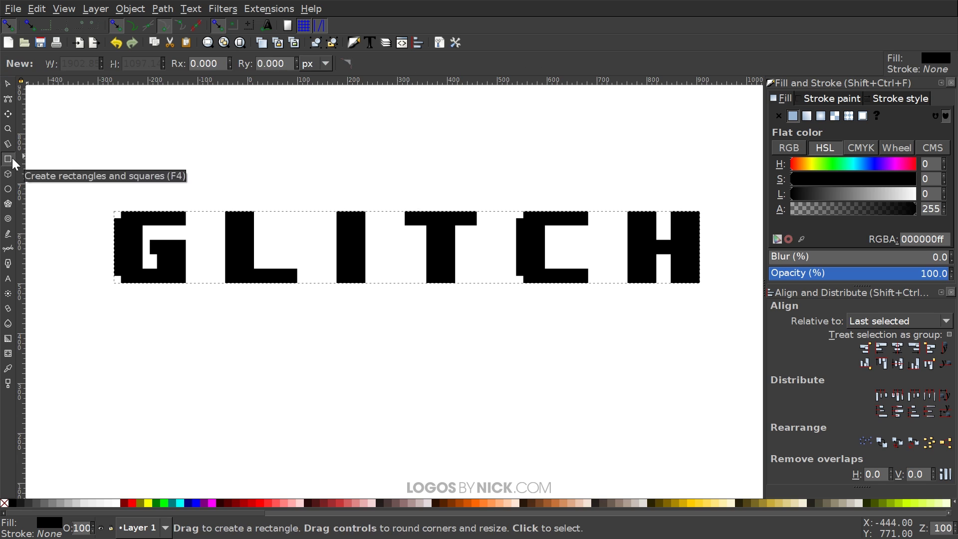
drag(90, 251, 743, 283)
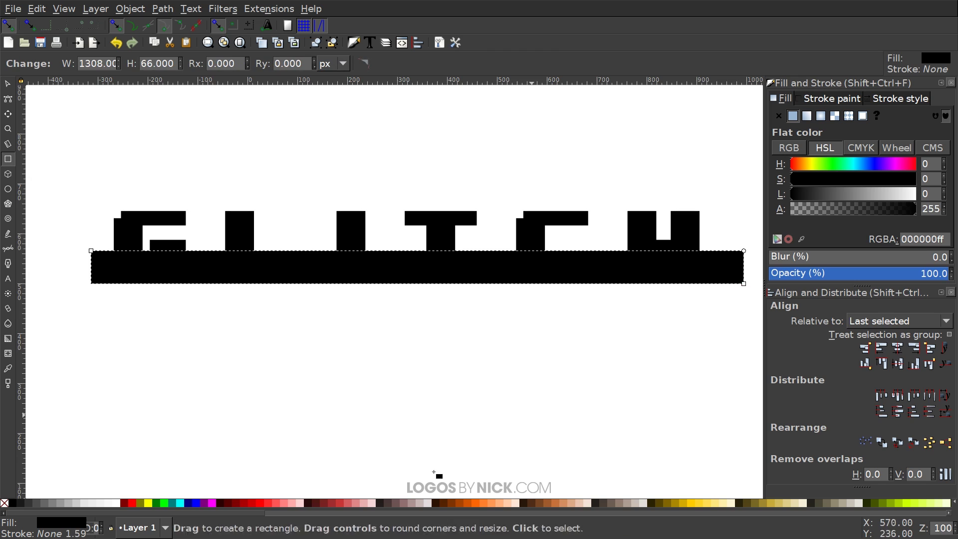
key(Escape)
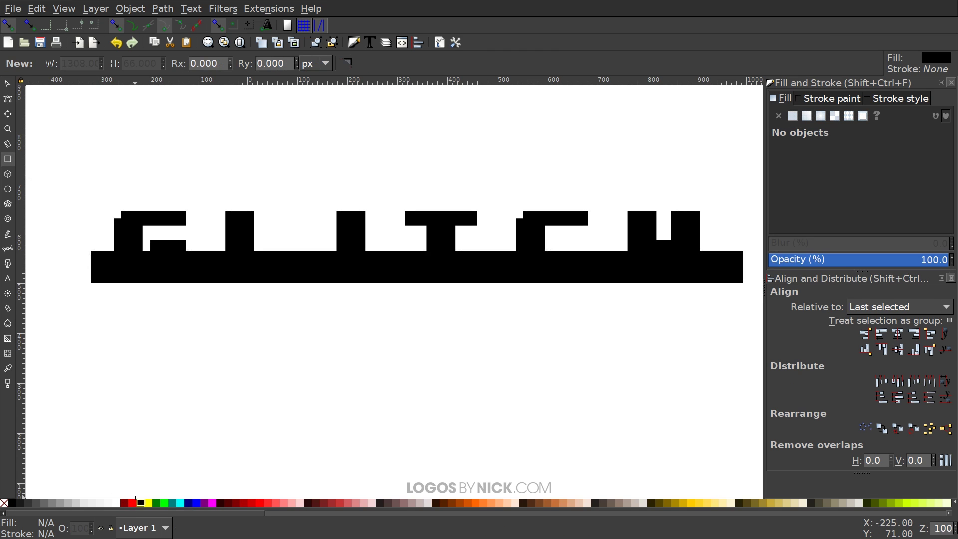
click(302, 282)
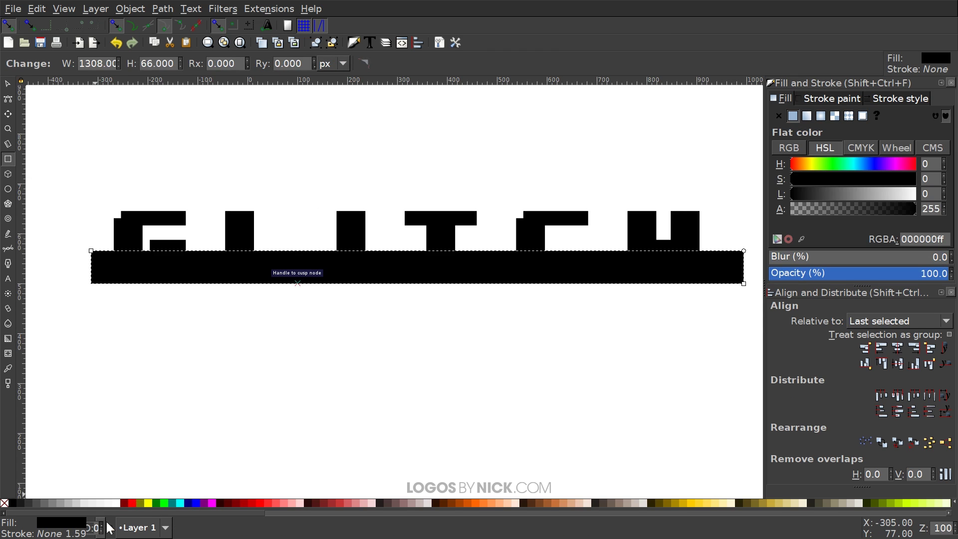
click(132, 503)
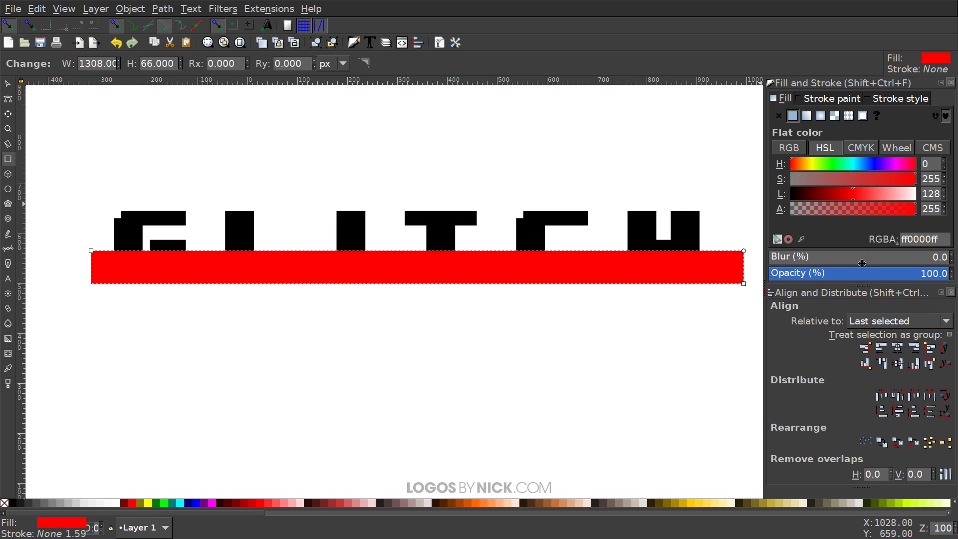
click(860, 273)
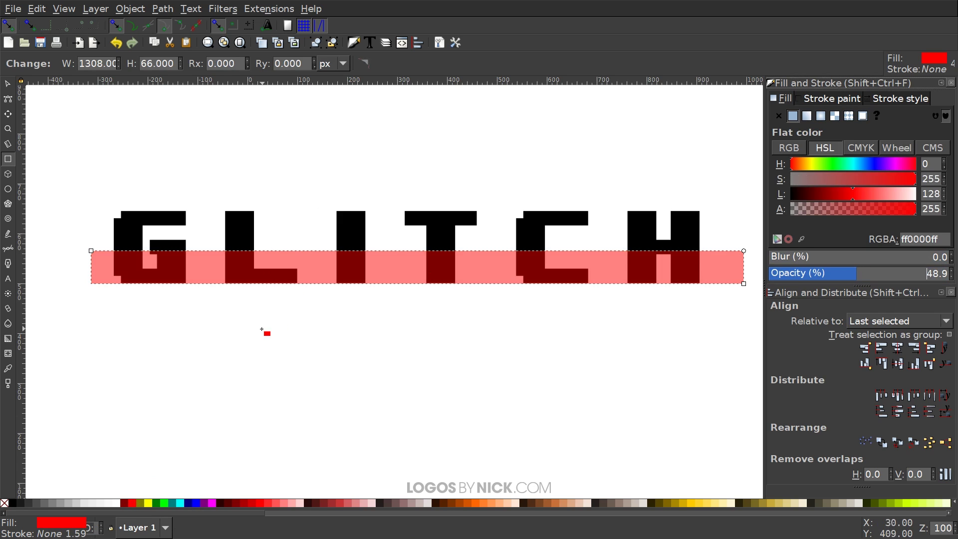
Step: Center the red bar on GLITCH, align its bottom edge, and thin it to a strip
click(5, 86)
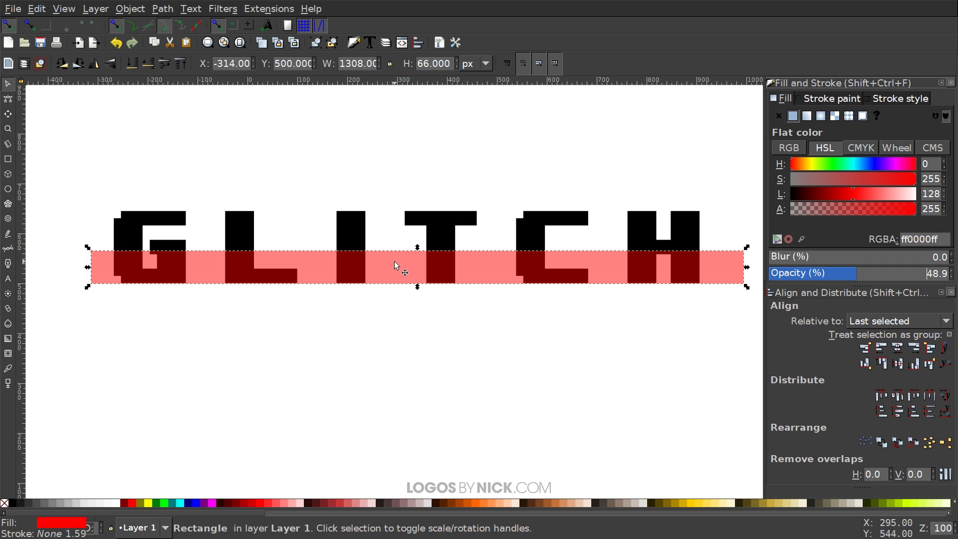
shift+click(443, 217)
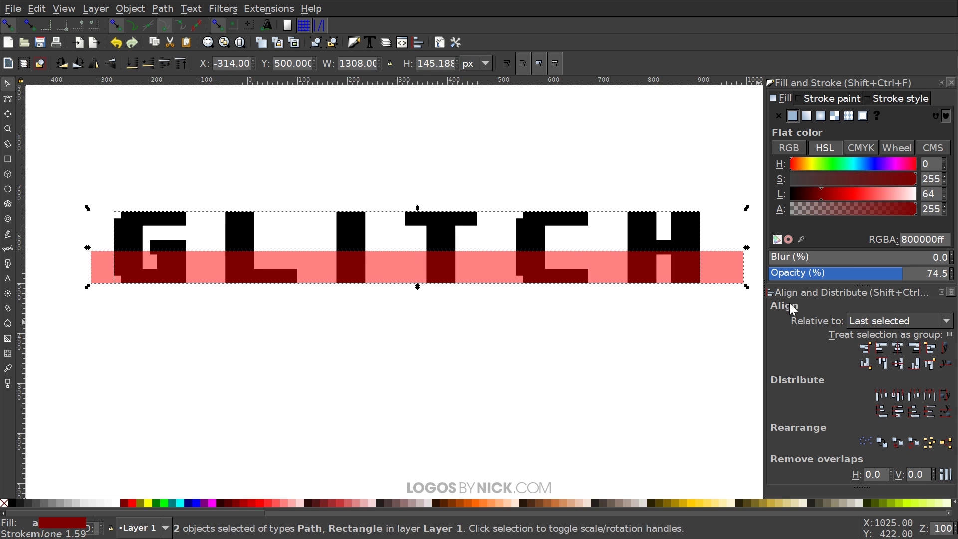
click(896, 346)
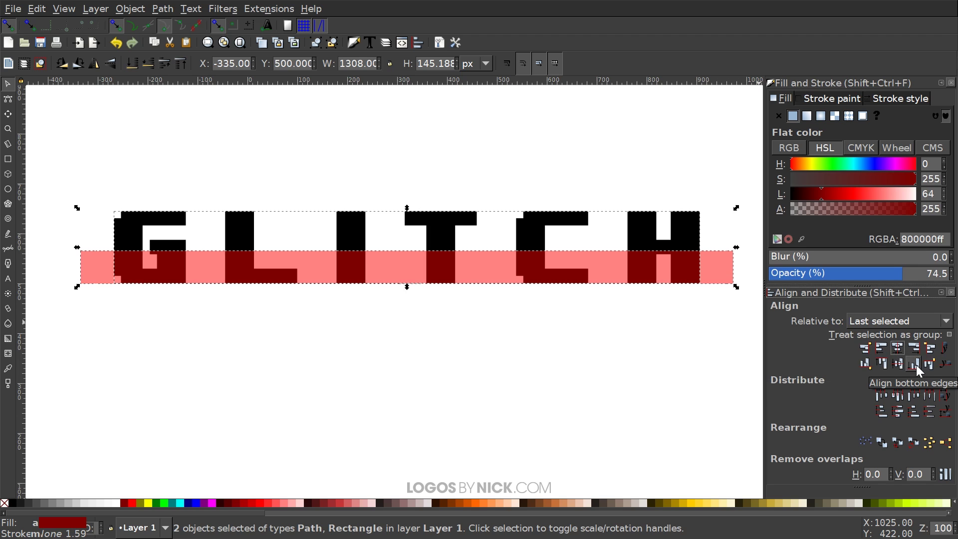
click(916, 364)
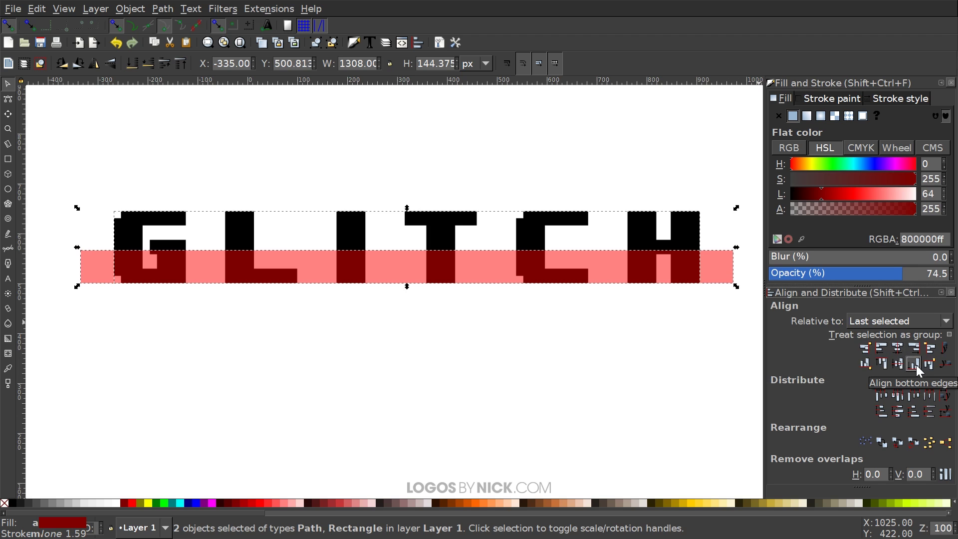
click(501, 337)
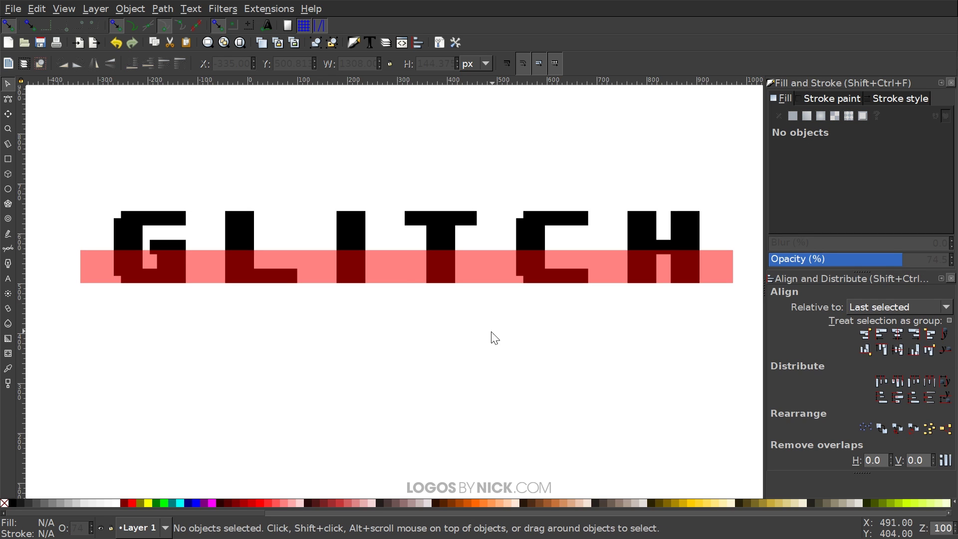
click(397, 258)
drag(408, 246, 420, 267)
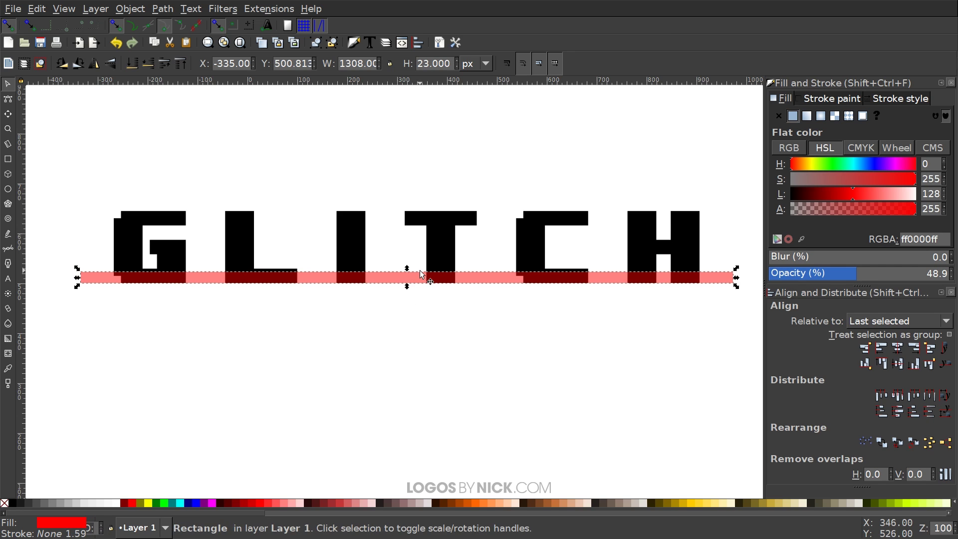
Step: Duplicate the red bar and align the copy with GLITCH's top edge
key(ctrl+d)
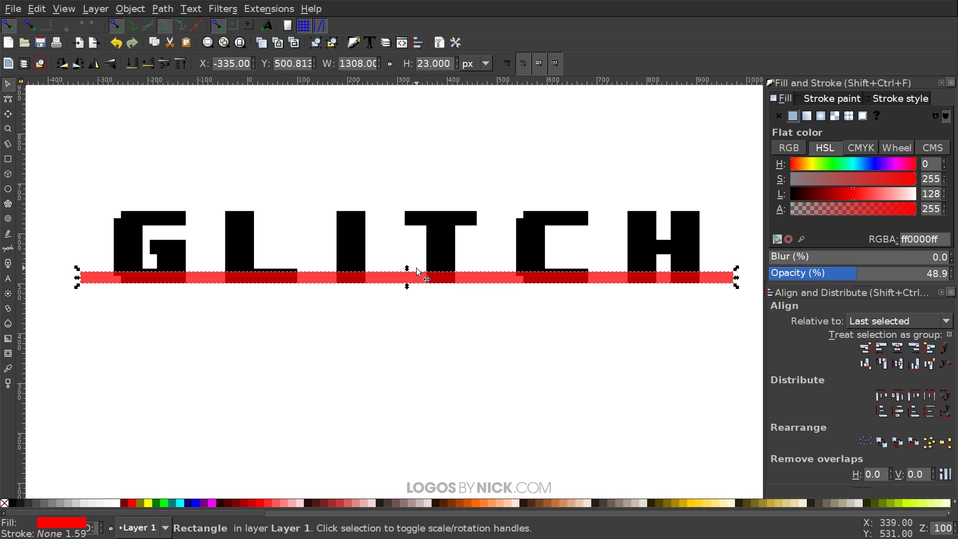
key(shift)
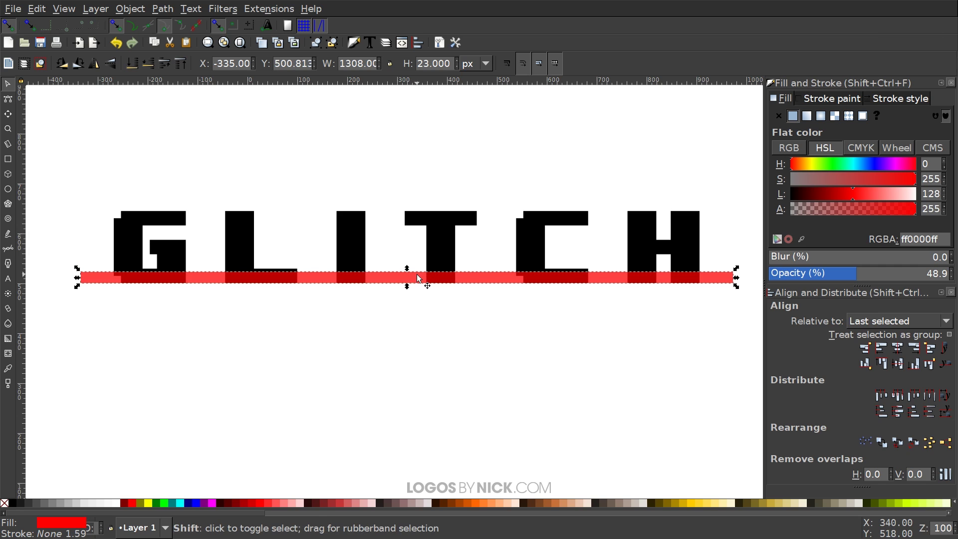
shift+click(441, 220)
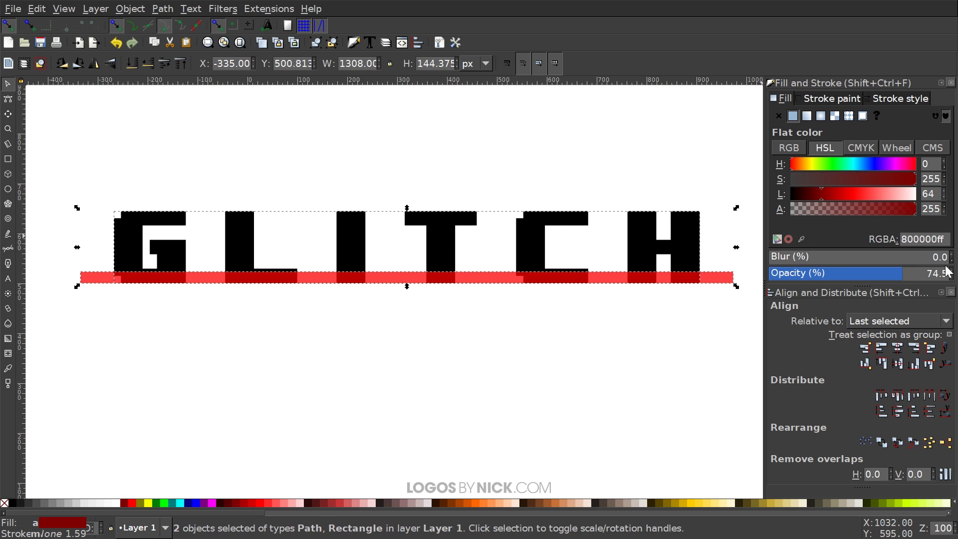
click(882, 363)
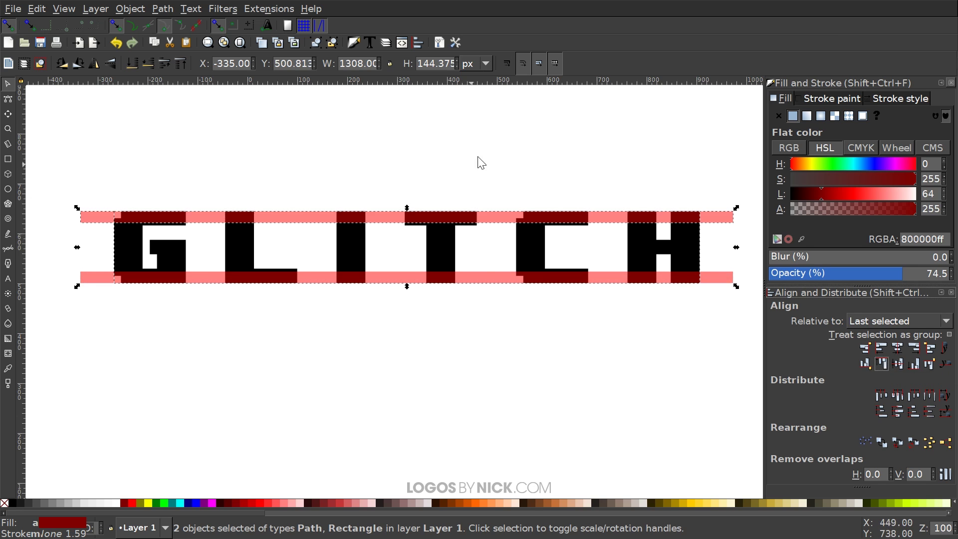
click(415, 159)
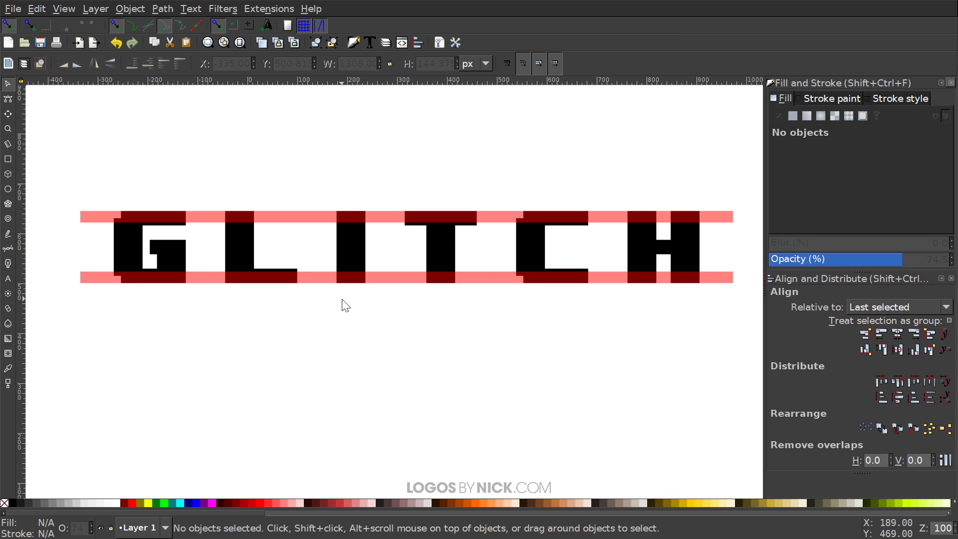
click(318, 216)
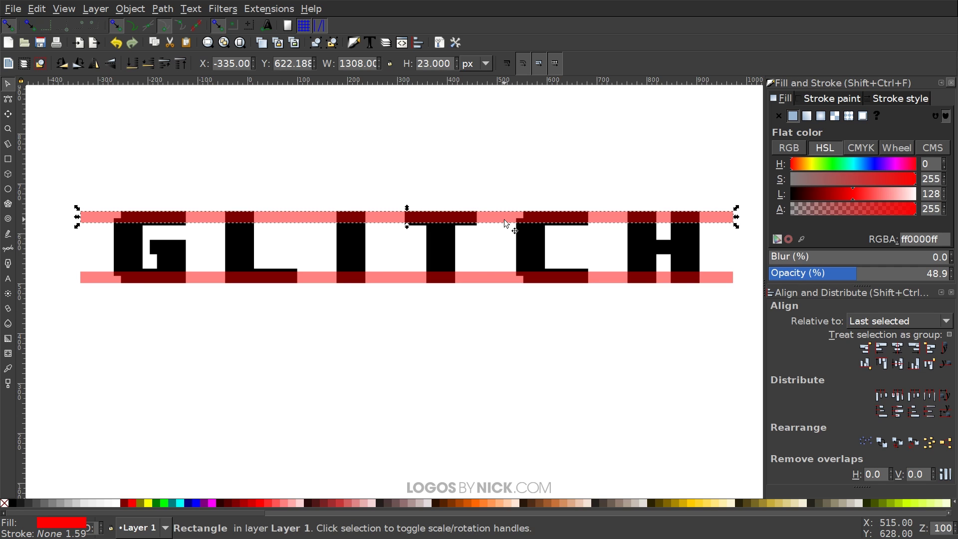
Step: Duplicate the top bar, move it down with snapping off, and squeeze it into a thin line across the letters
key(ctrl+d)
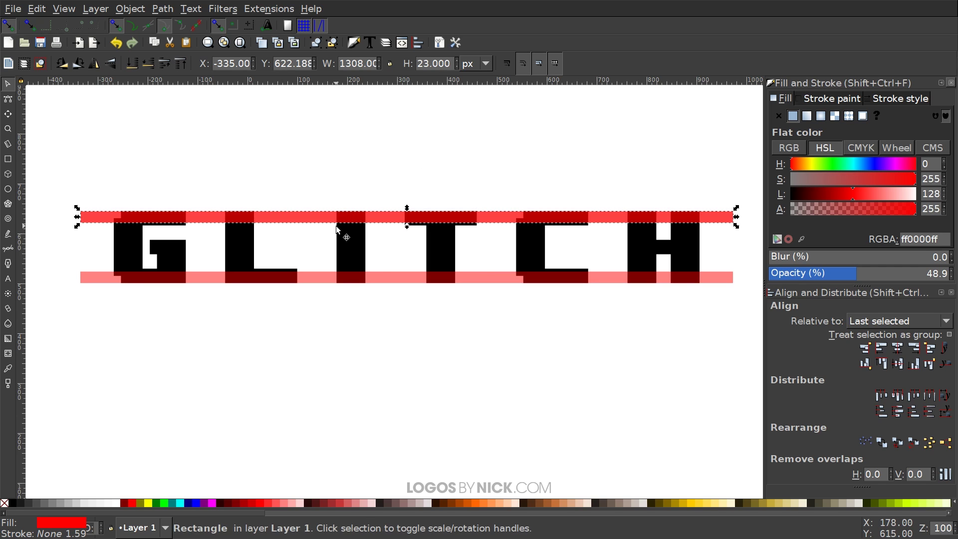
drag(309, 216, 309, 235)
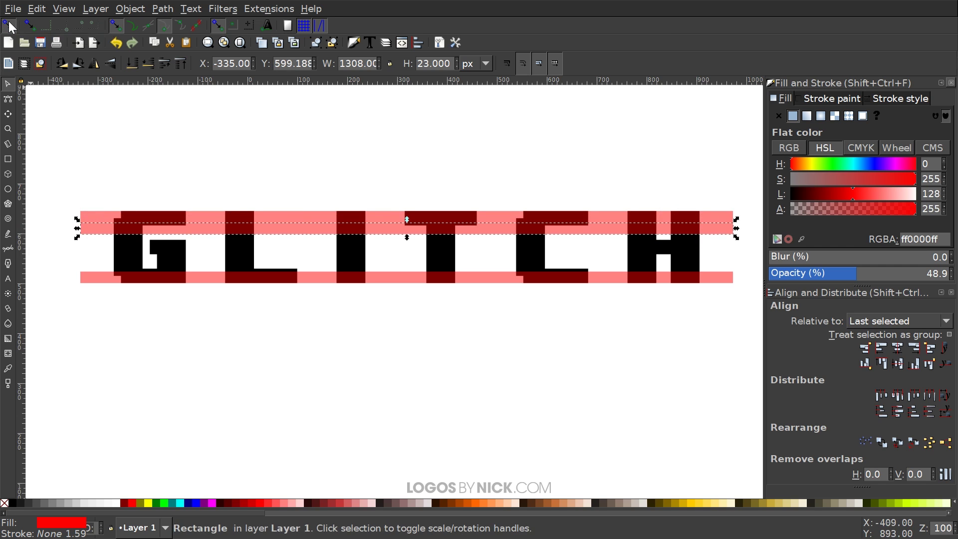
click(10, 24)
drag(327, 225, 327, 232)
drag(407, 226, 397, 246)
drag(355, 221, 407, 268)
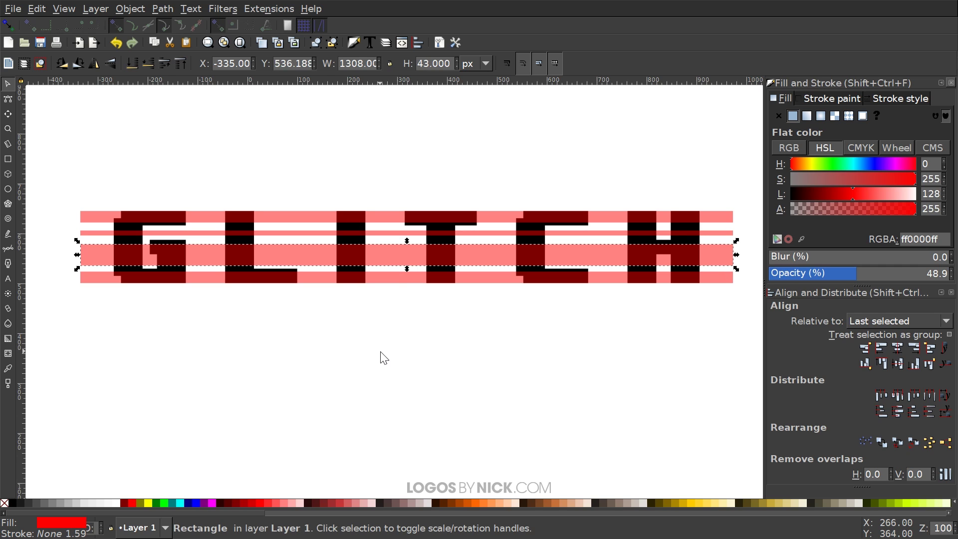
click(382, 357)
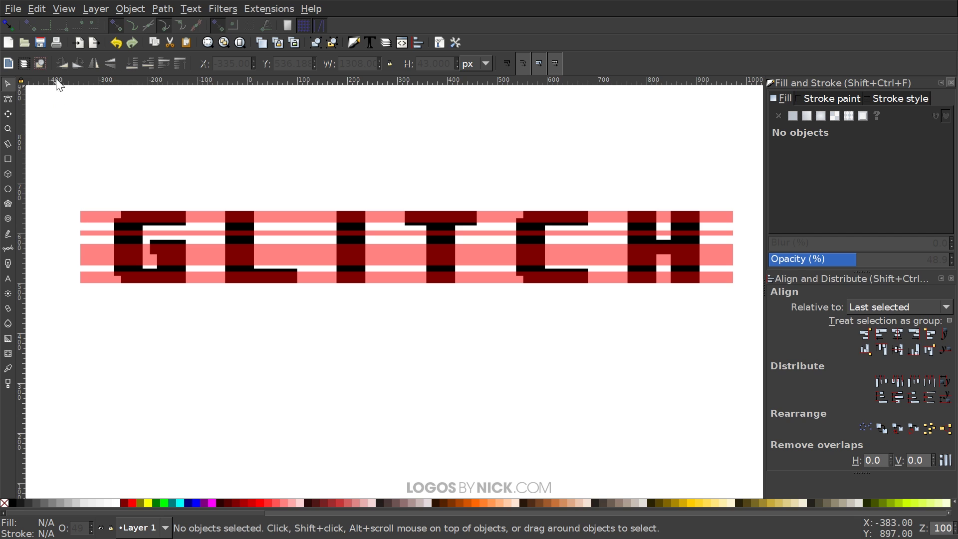
key(shift)
Step: Union the four pink bar rectangles into one path
drag(95, 173, 95, 176)
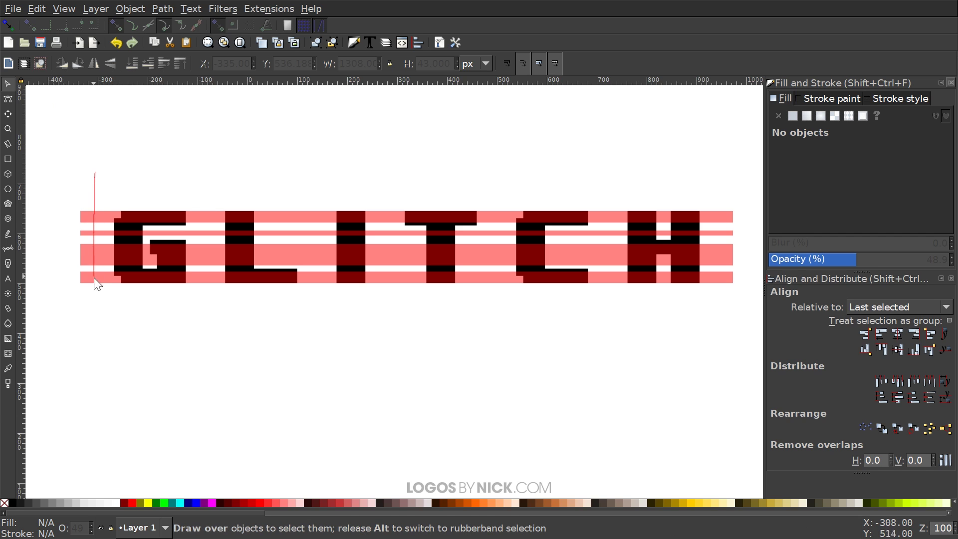
drag(94, 305, 95, 308)
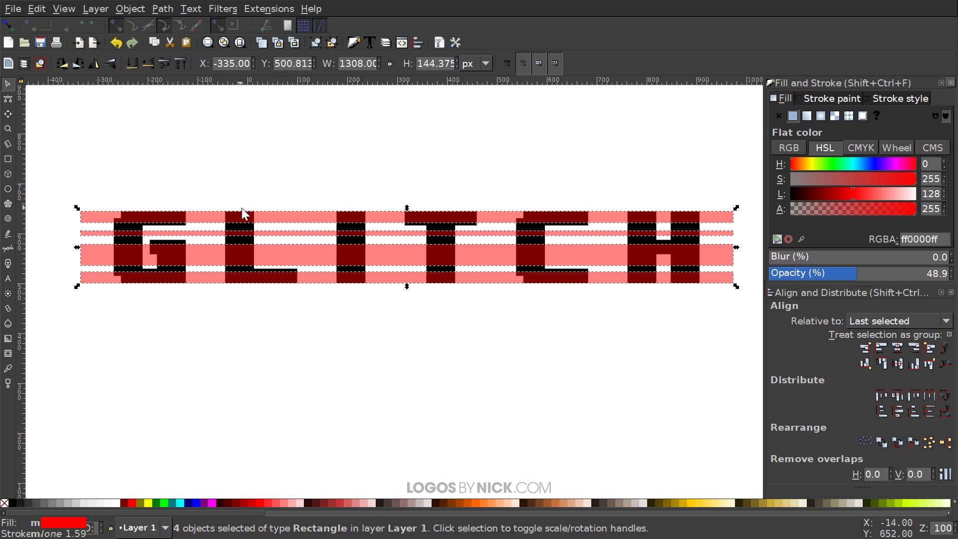
click(162, 9)
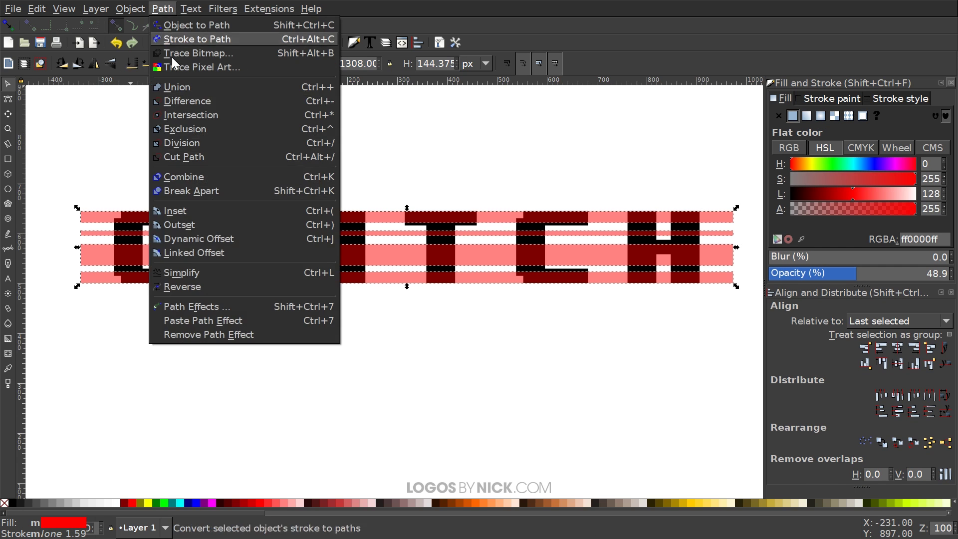
click(182, 85)
Step: Divide the GLITCH letters along the bars with Path > Division
drag(65, 176, 755, 306)
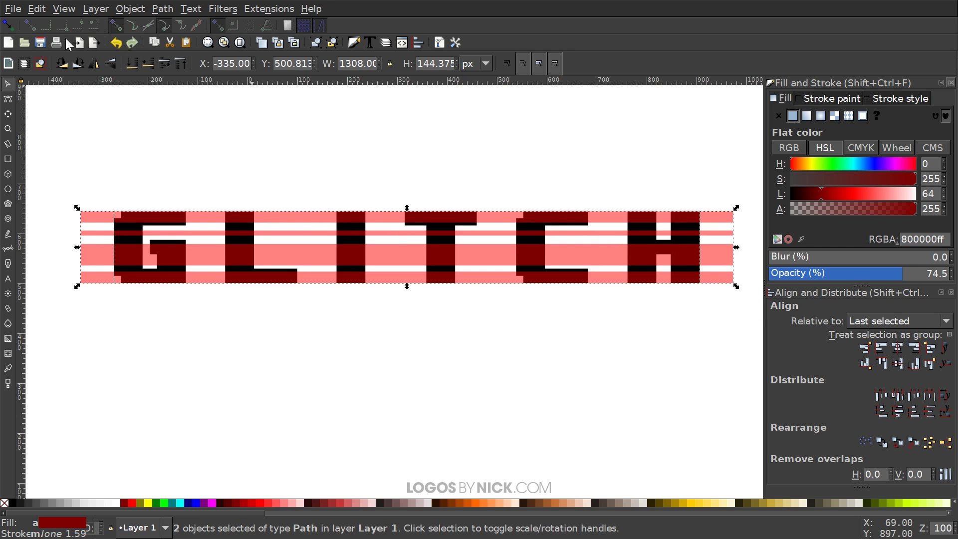
click(169, 10)
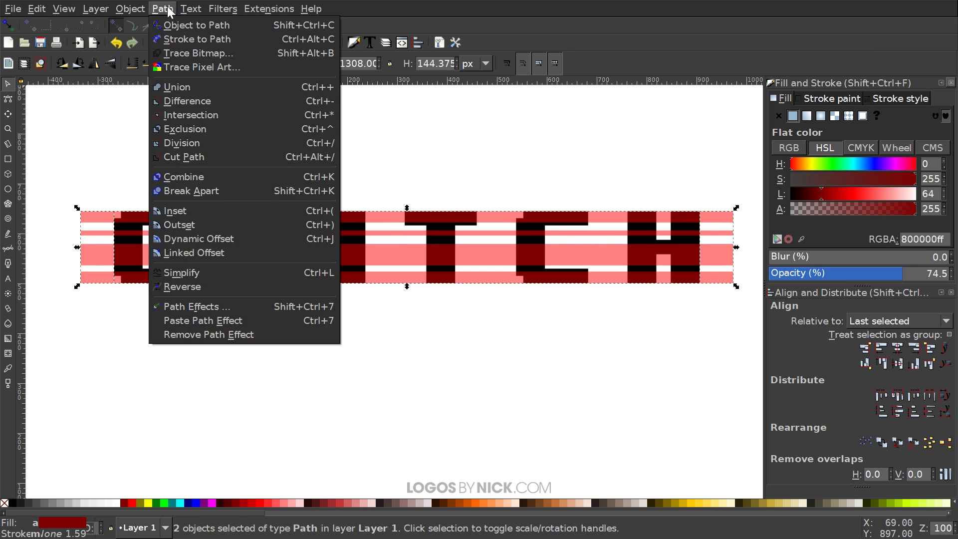
click(177, 144)
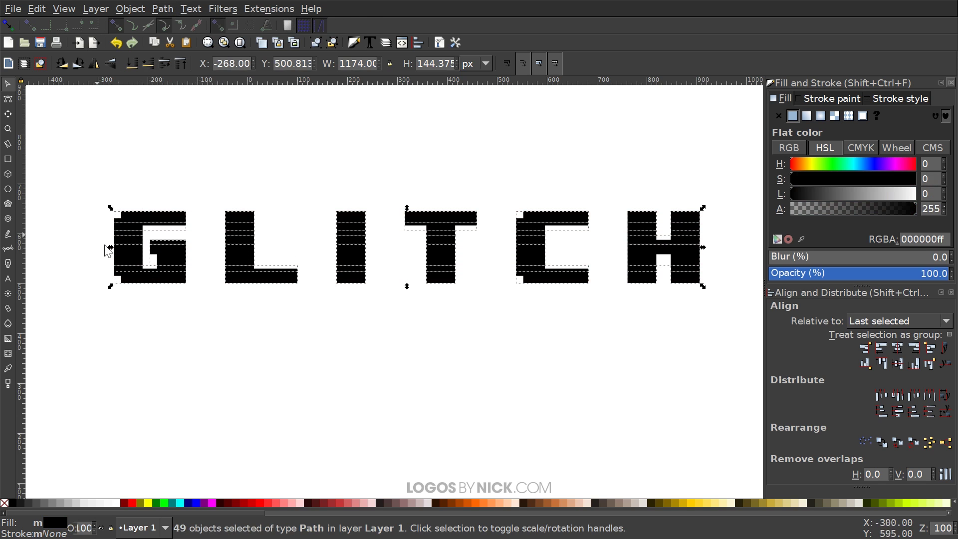
Step: Try moving pieces of the G, then undo the moves and deselect
click(234, 335)
drag(166, 247, 196, 265)
drag(130, 274, 94, 275)
drag(150, 215, 152, 194)
key(ctrl+z)
key(ctrl+z)
key(ctrl+z)
click(264, 359)
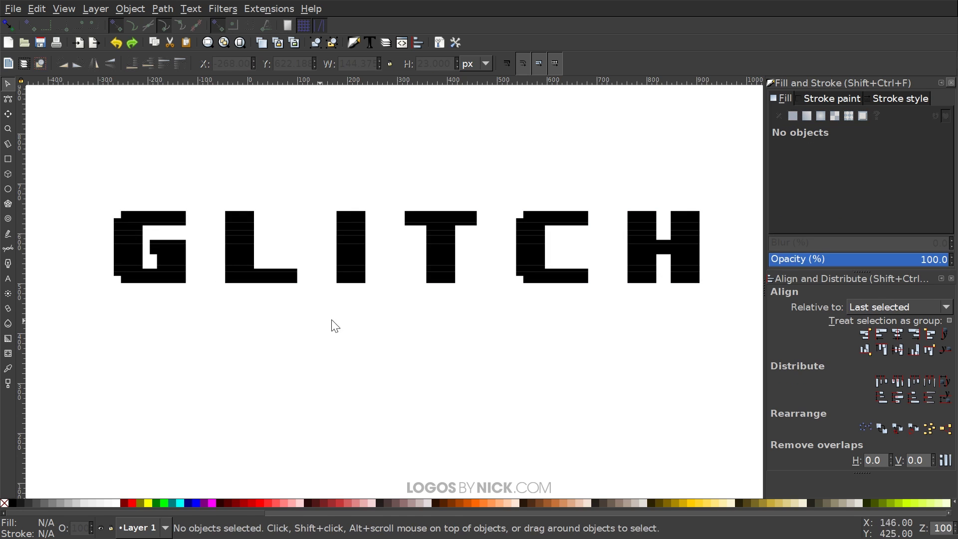
Step: Union the bottom row of letter pieces into one strip
drag(728, 310, 64, 273)
drag(254, 277, 258, 352)
key(ctrl+z)
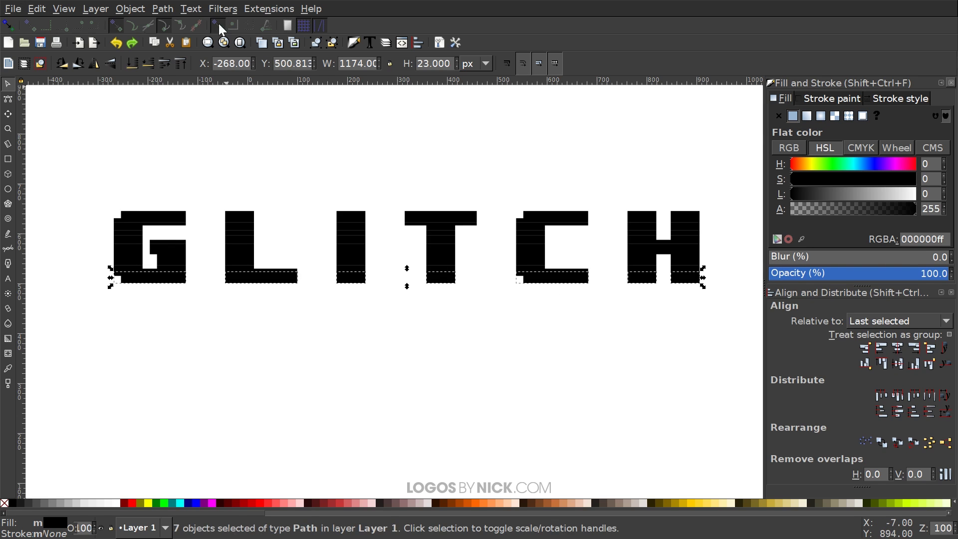
click(163, 9)
click(178, 87)
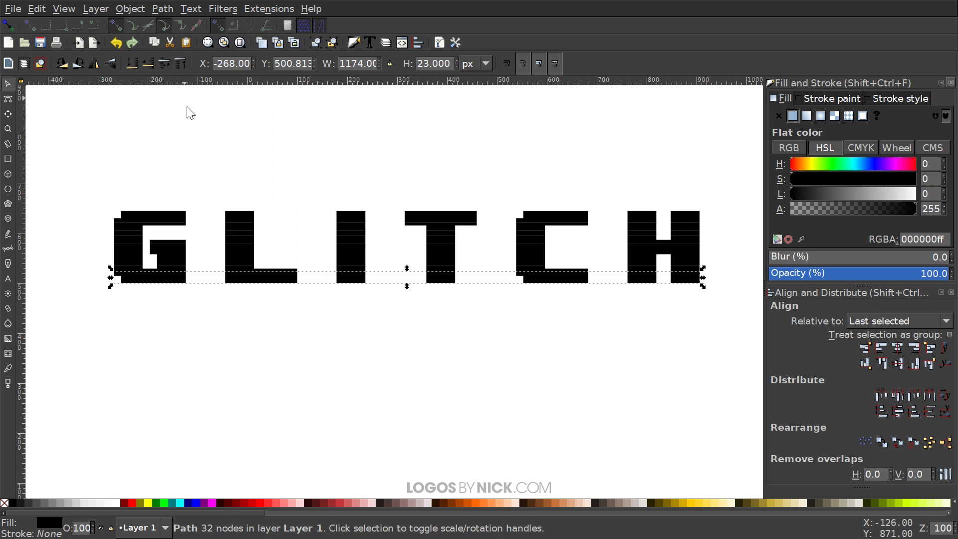
Step: Union the next three rows of letter pieces, one strip per row
drag(95, 260, 726, 281)
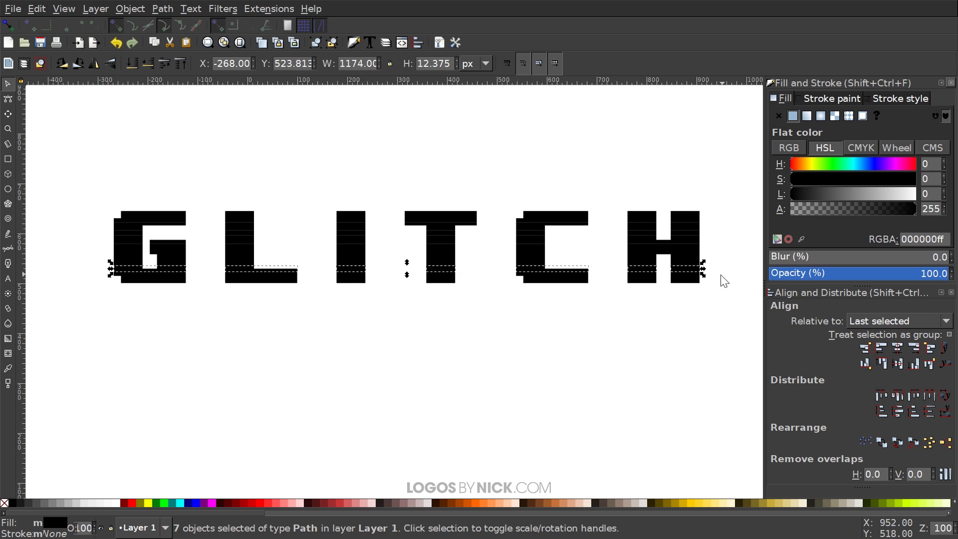
click(158, 8)
click(180, 85)
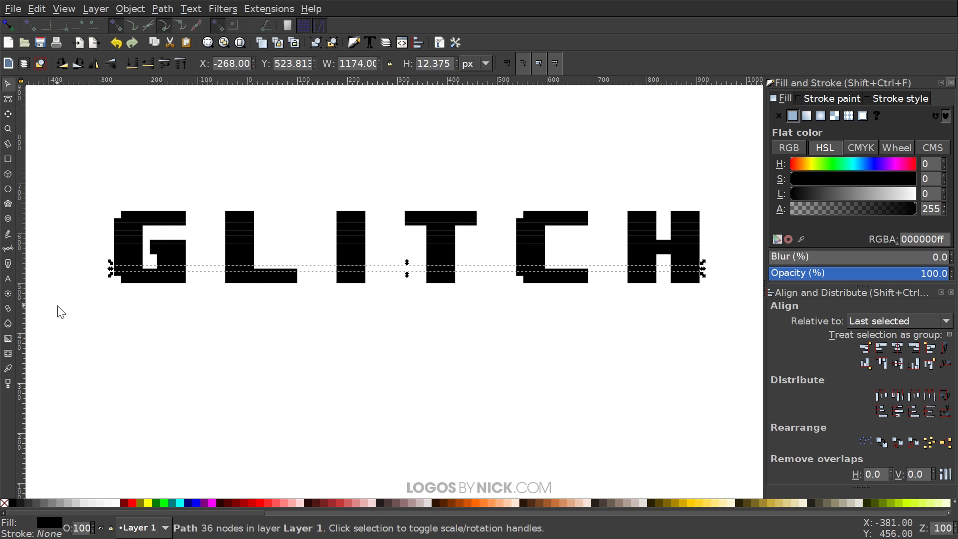
drag(107, 242, 740, 276)
click(172, 8)
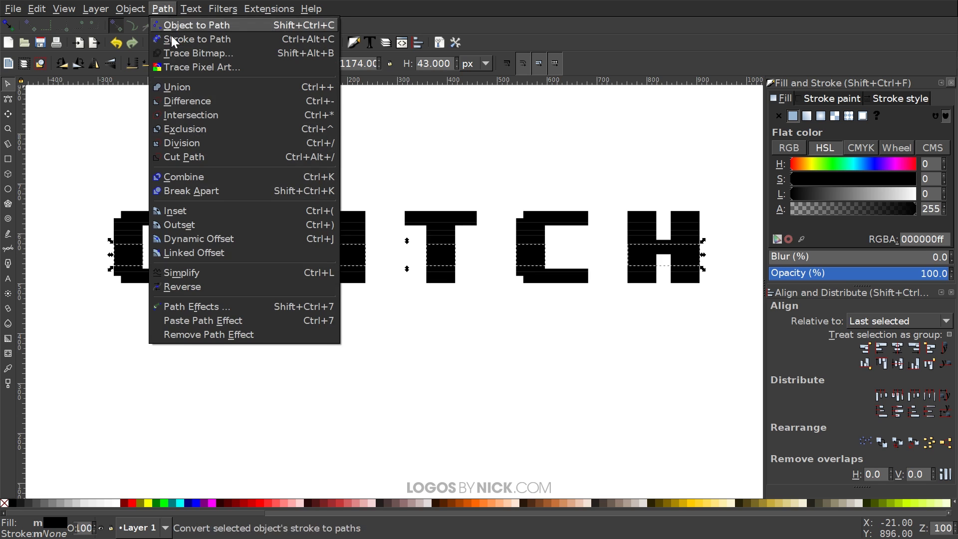
click(180, 85)
drag(108, 233, 729, 254)
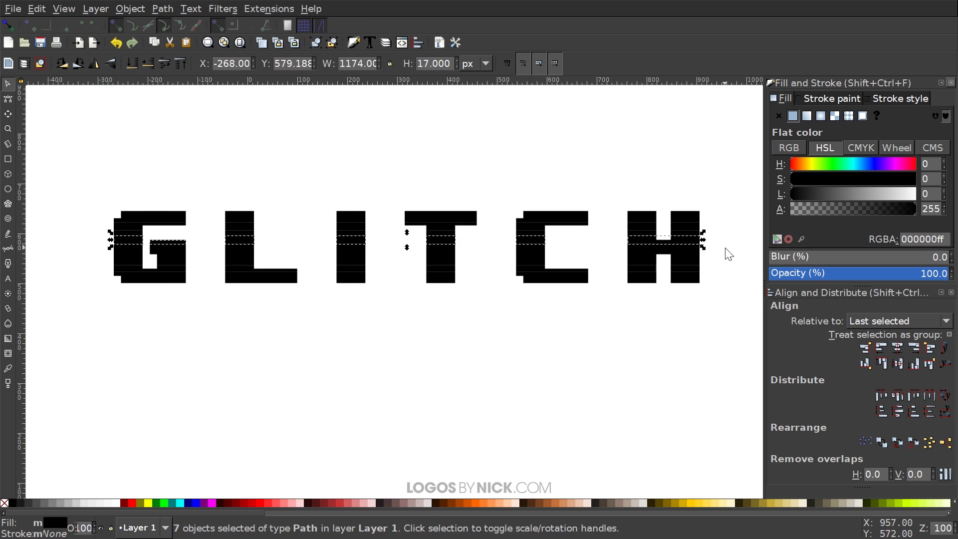
click(167, 8)
click(175, 83)
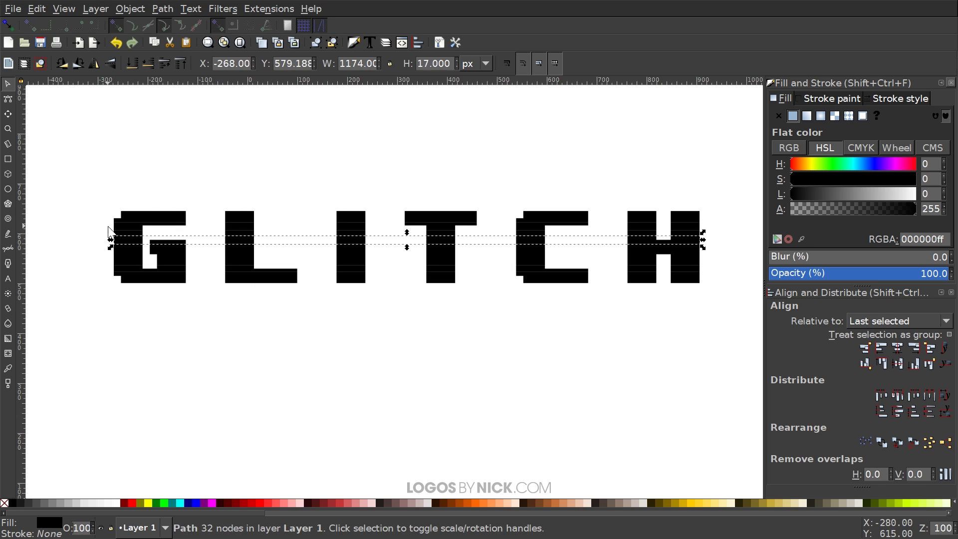
Step: Union the remaining rows up to the top row and drag the top strip upward
drag(105, 228, 707, 225)
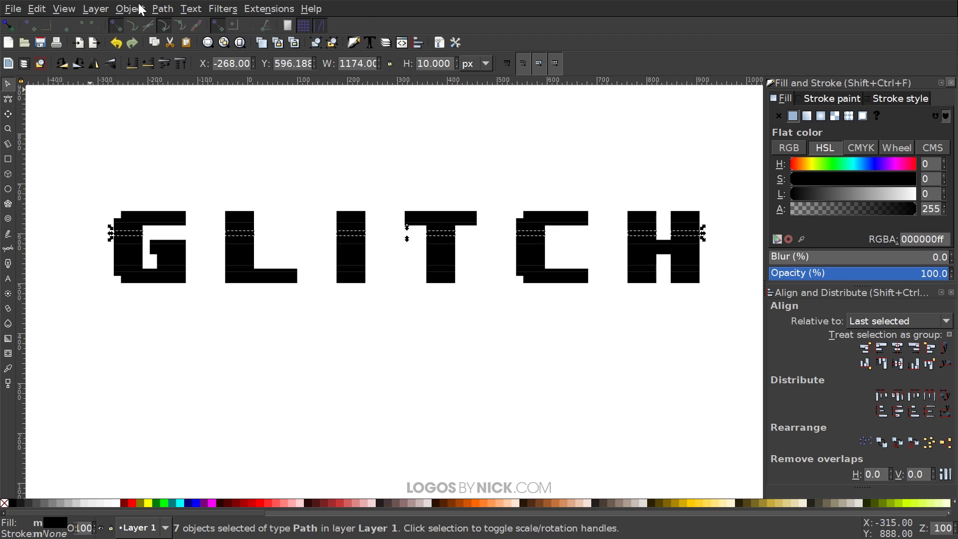
click(163, 9)
click(176, 84)
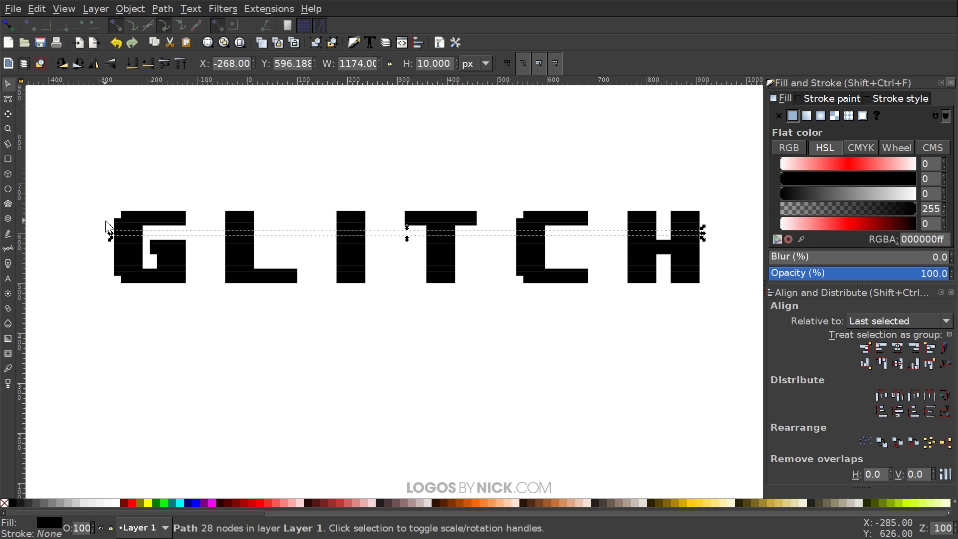
drag(106, 221, 709, 234)
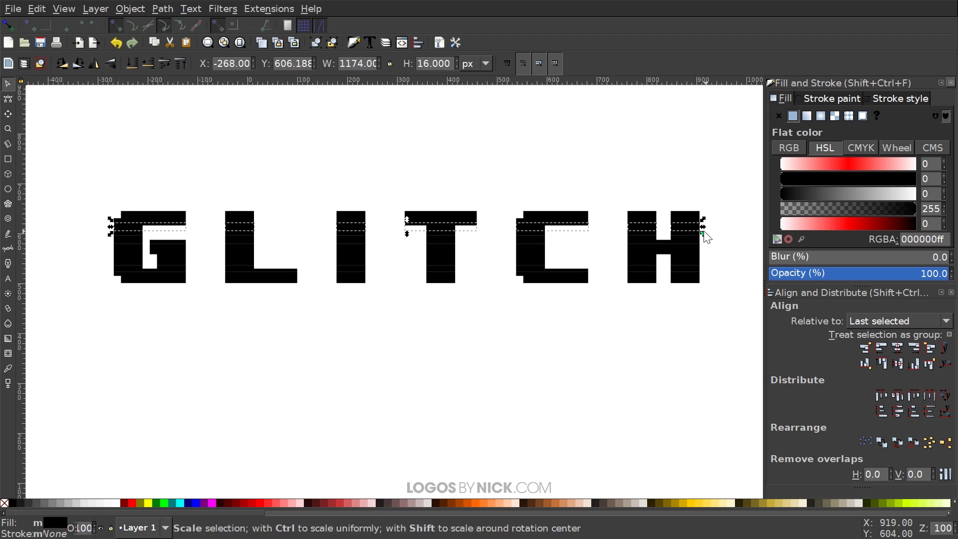
click(160, 7)
click(176, 83)
drag(105, 196, 732, 230)
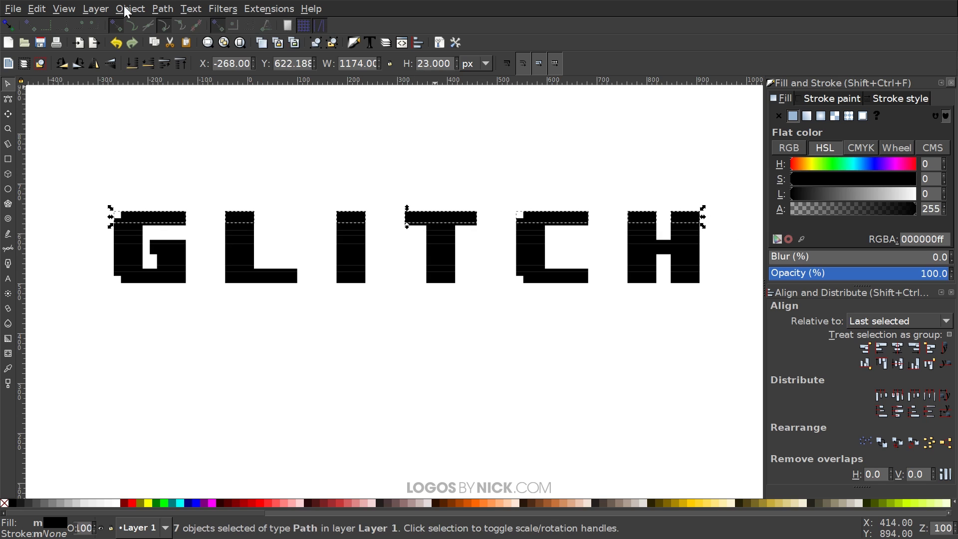
click(161, 10)
click(176, 84)
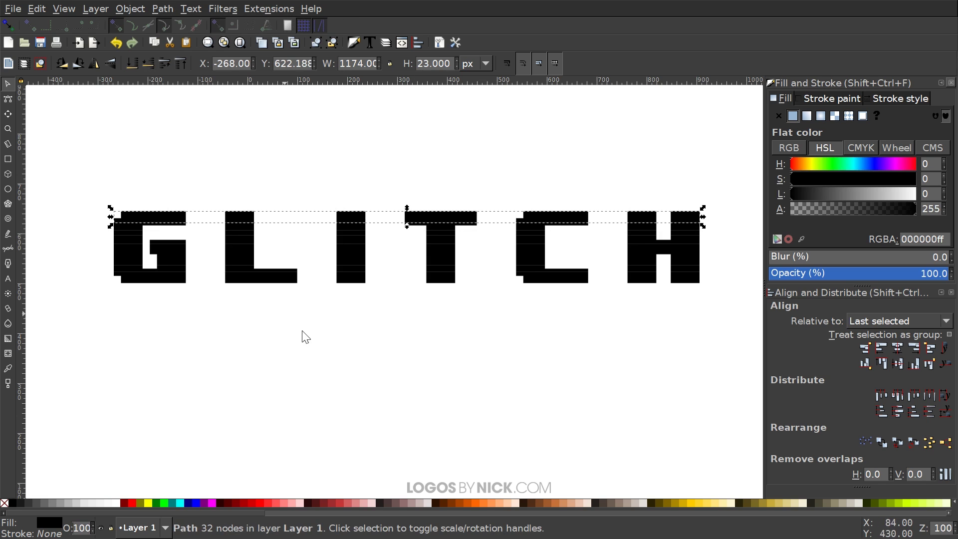
click(457, 156)
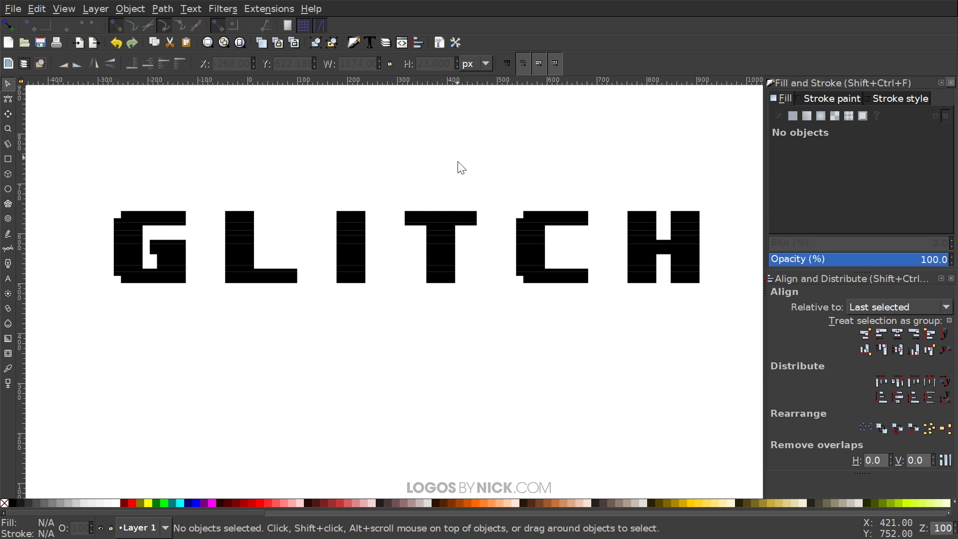
drag(447, 221, 447, 139)
Step: Undo the top strip move and bring the letters G, L and I into view
key(ctrl+z)
key(ctrl+z)
key(ctrl+z)
key(ctrl+z)
key(ctrl+z)
key(ctrl+z)
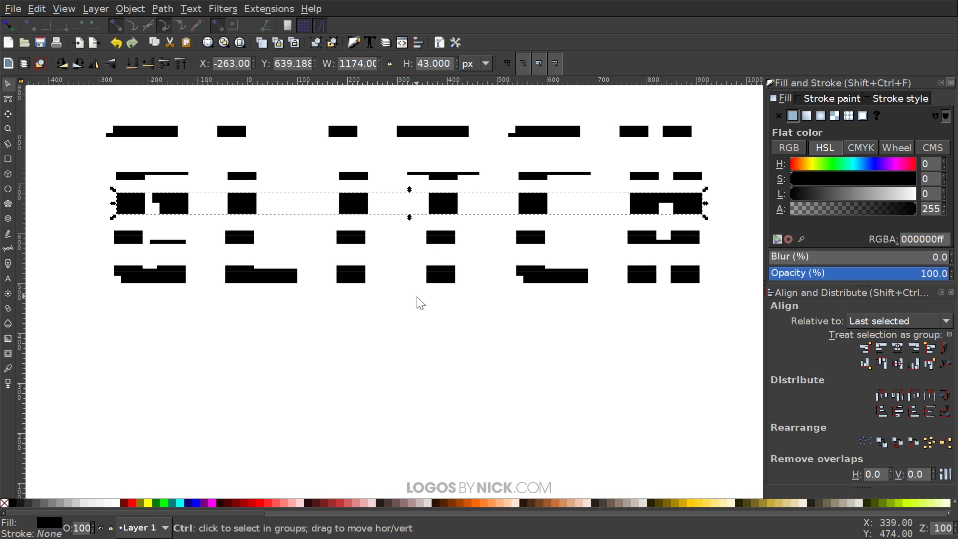
click(251, 339)
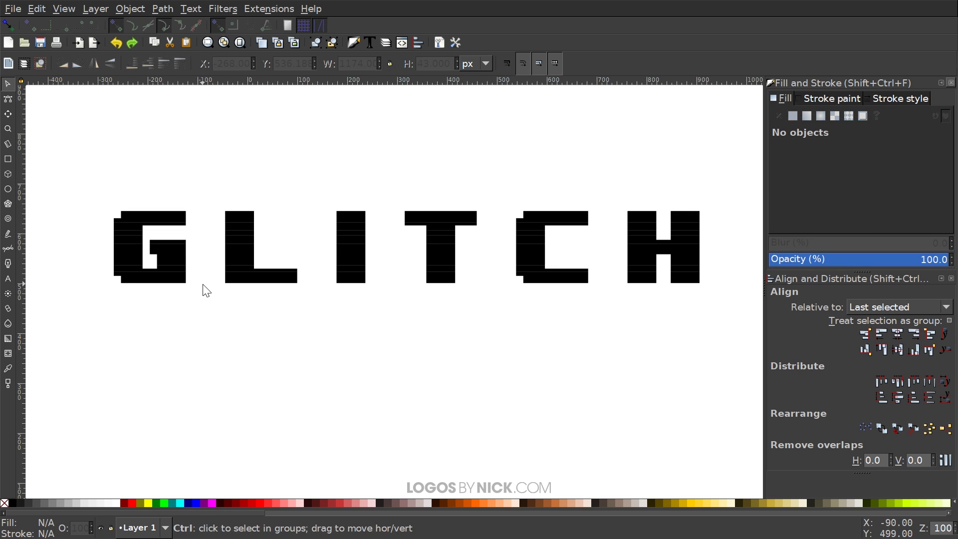
ctrl+scroll(204, 290, up, 1)
scroll(324, 303, left, 5)
ctrl+scroll(323, 305, up, 1)
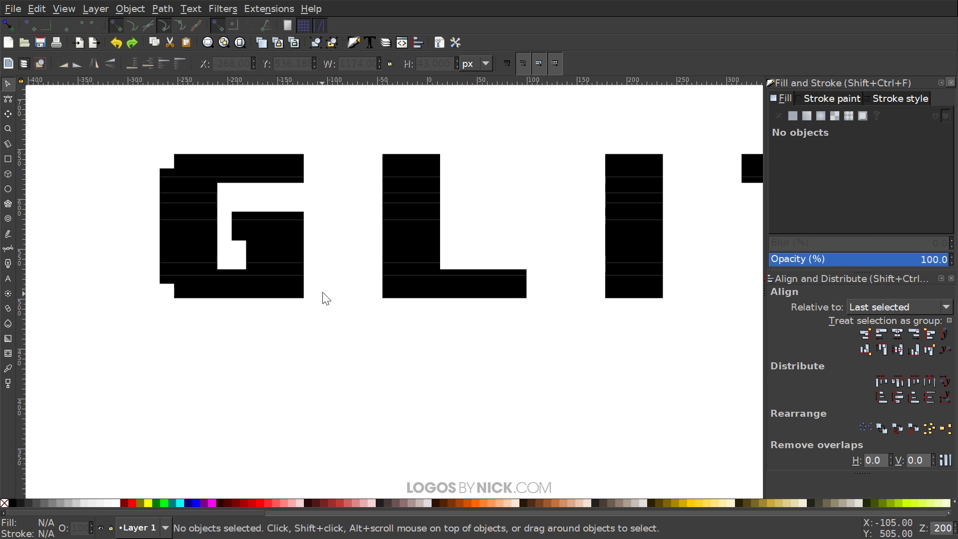
scroll(369, 332, up, 3)
drag(385, 347, 280, 256)
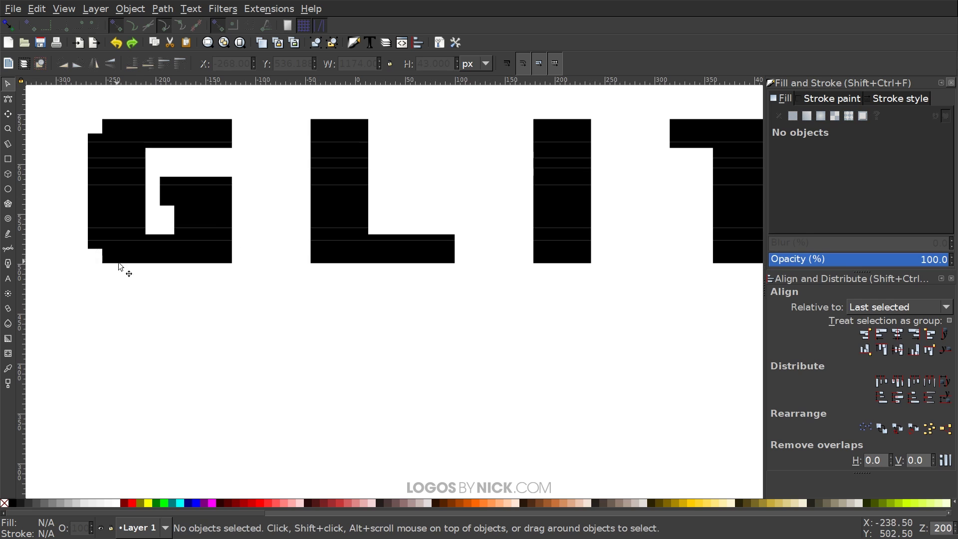
Step: Shift the letter strips alternately left and right into an offset glitch pattern
mouse_move(225, 253)
ctrl+mouse_down()
mouse_move(216, 257)
mouse_move(224, 261)
ctrl+mouse_up()
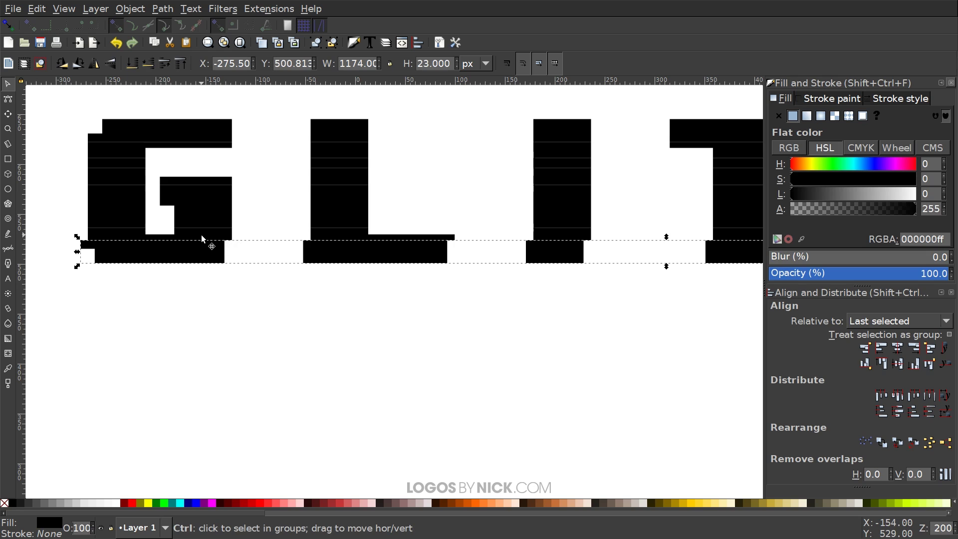
ctrl+drag(201, 234, 236, 239)
click(204, 197)
click(207, 171)
ctrl+drag(222, 179, 213, 182)
ctrl+drag(118, 159, 150, 166)
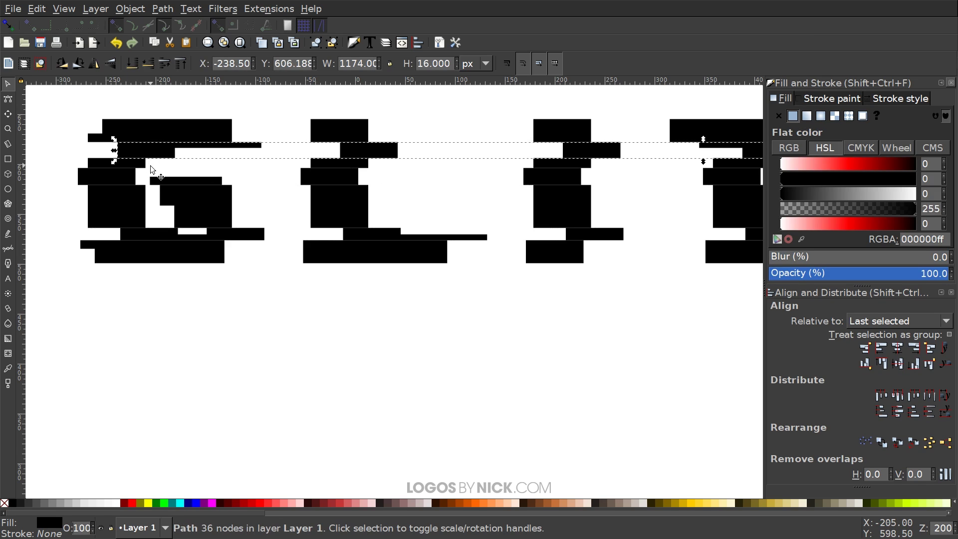
drag(100, 138, 92, 139)
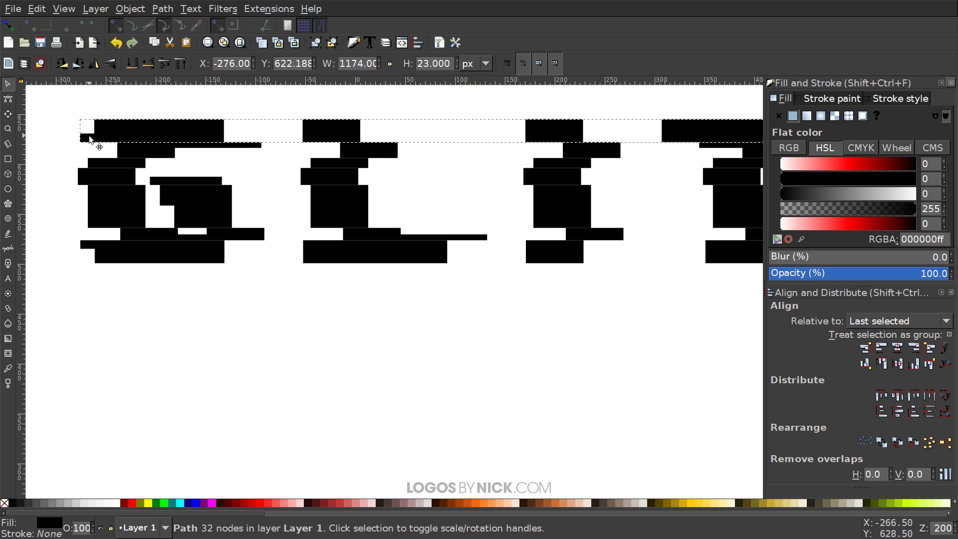
click(320, 389)
Step: Zoom out to about 71% so the full GLITCH word is visible
scroll(619, 278, up, 4)
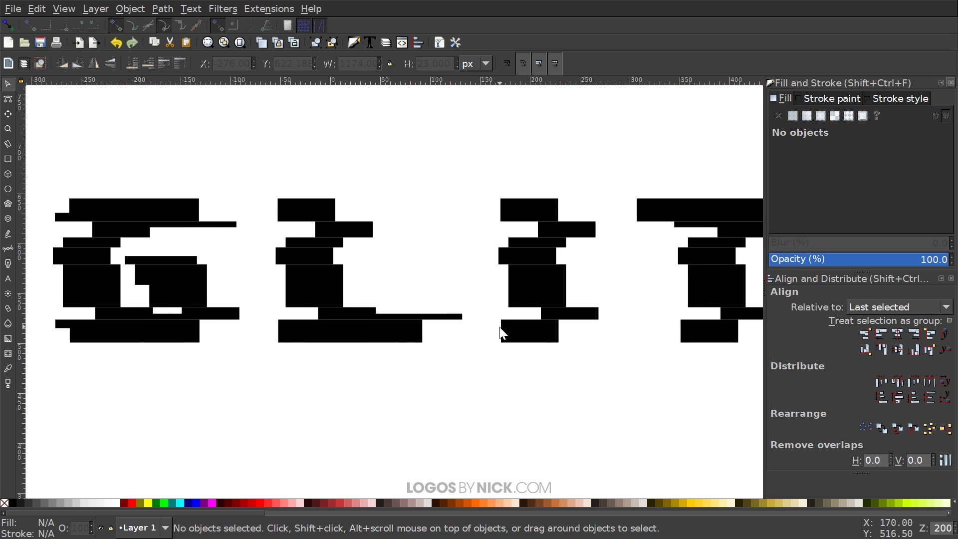
scroll(500, 332, down, 2)
scroll(394, 314, down, 1)
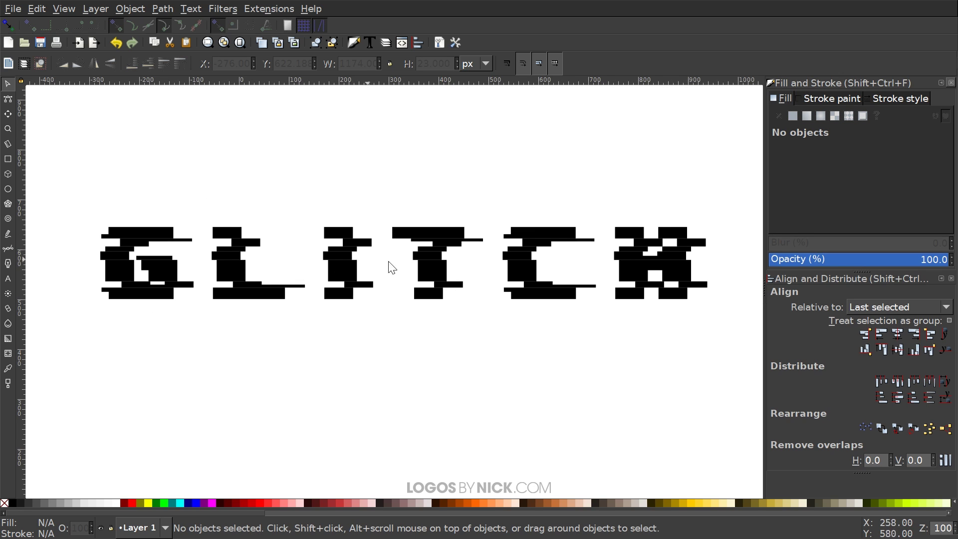
scroll(460, 257, down, 1)
scroll(474, 264, down, 1)
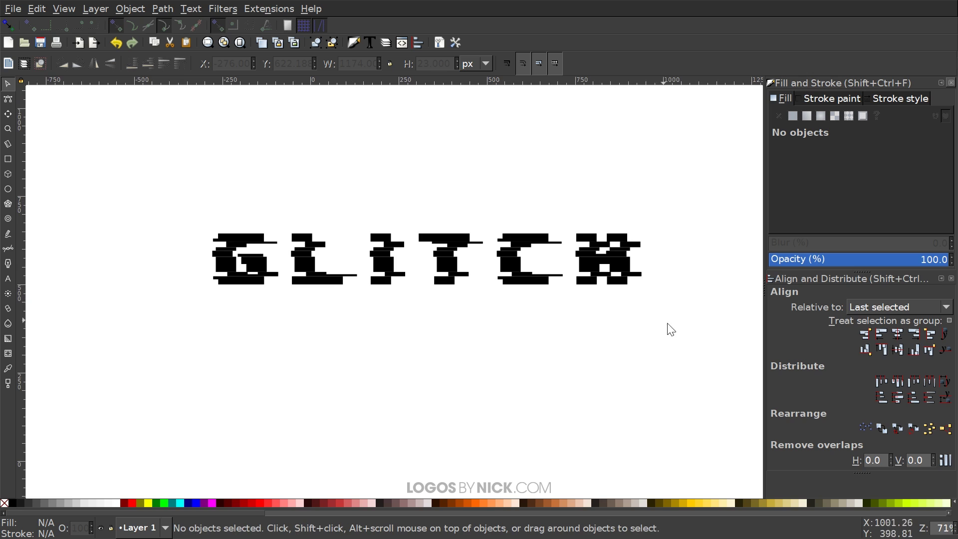
Step: Union all seven GLITCH pieces into one path and fill it dark navy #0B1728
mouse_move(690, 340)
mouse_down()
mouse_move(258, 168)
mouse_move(126, 147)
mouse_up()
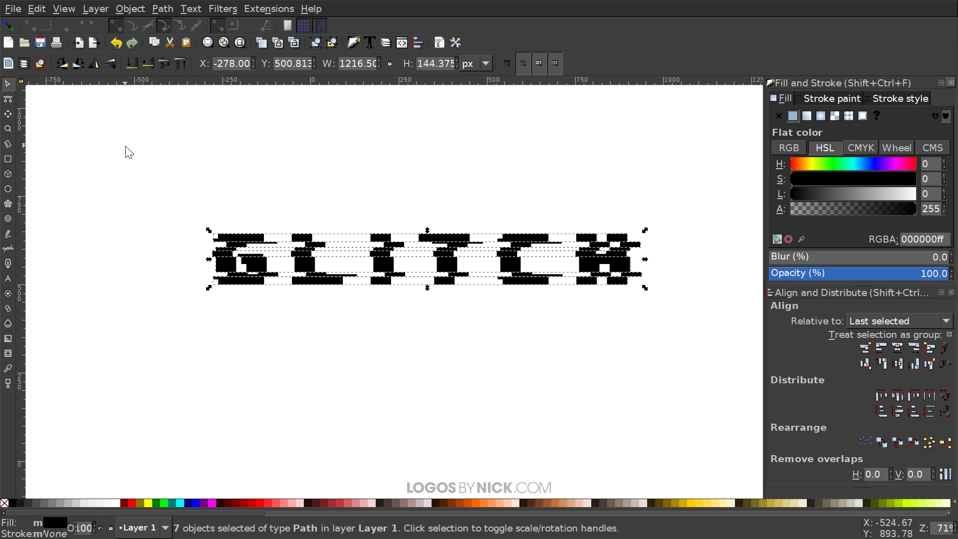
click(159, 9)
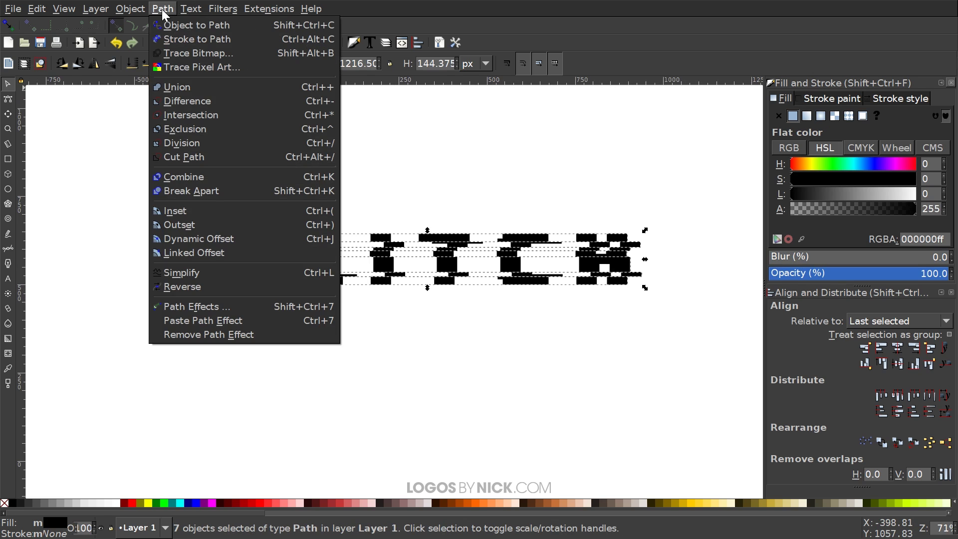
click(181, 88)
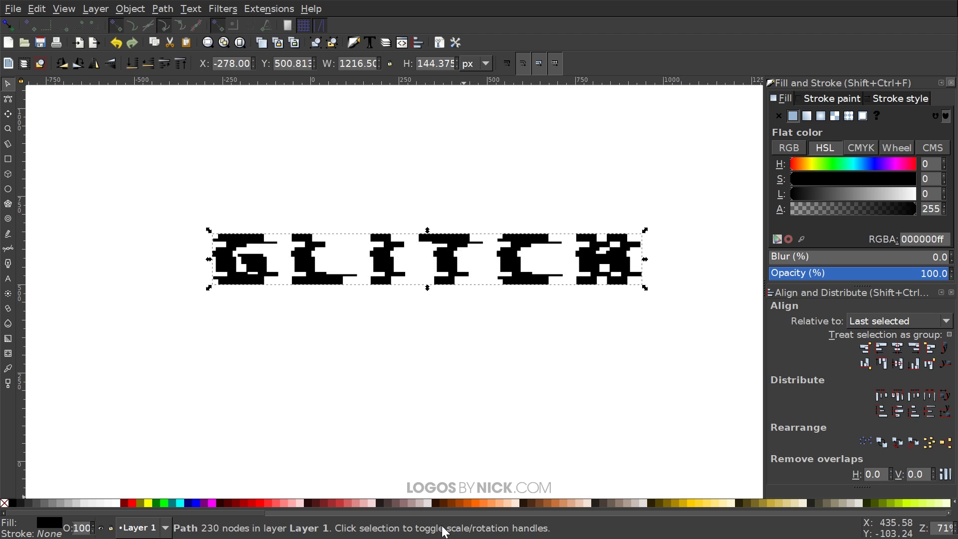
drag(197, 513, 677, 511)
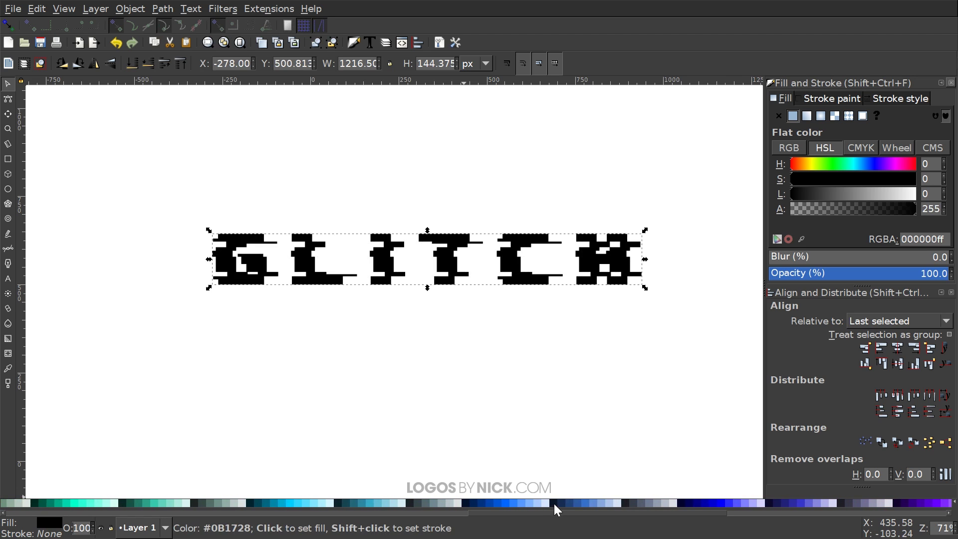
click(554, 503)
drag(540, 510, 29, 525)
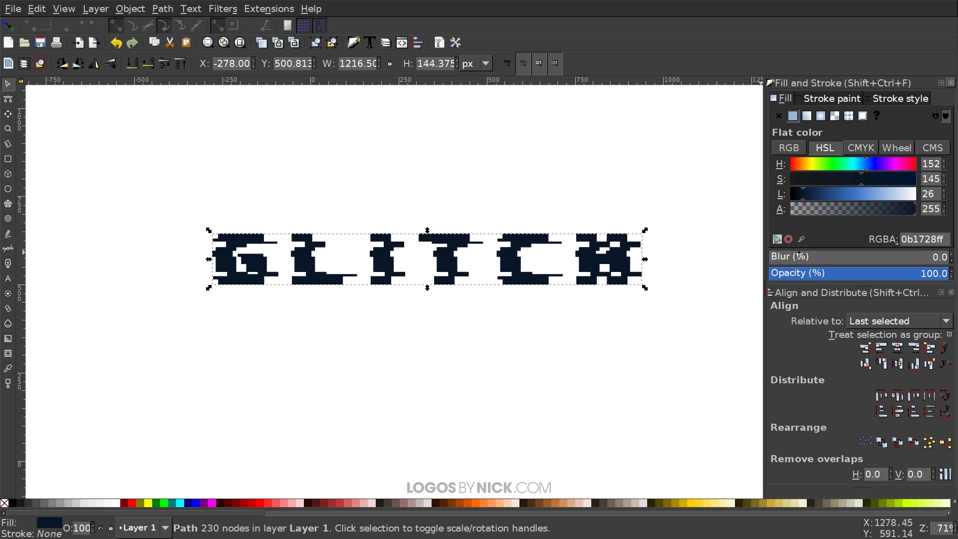
Step: Duplicate the navy GLITCH shape, fill the top copy cyan #00CCFF and shift it left
drag(170, 512, 558, 508)
key(Escape)
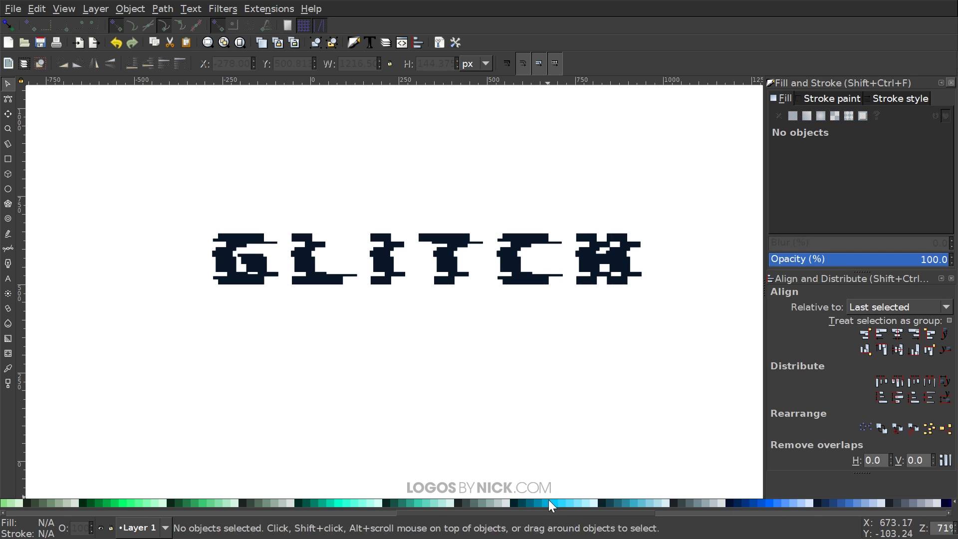
key(ctrl+a)
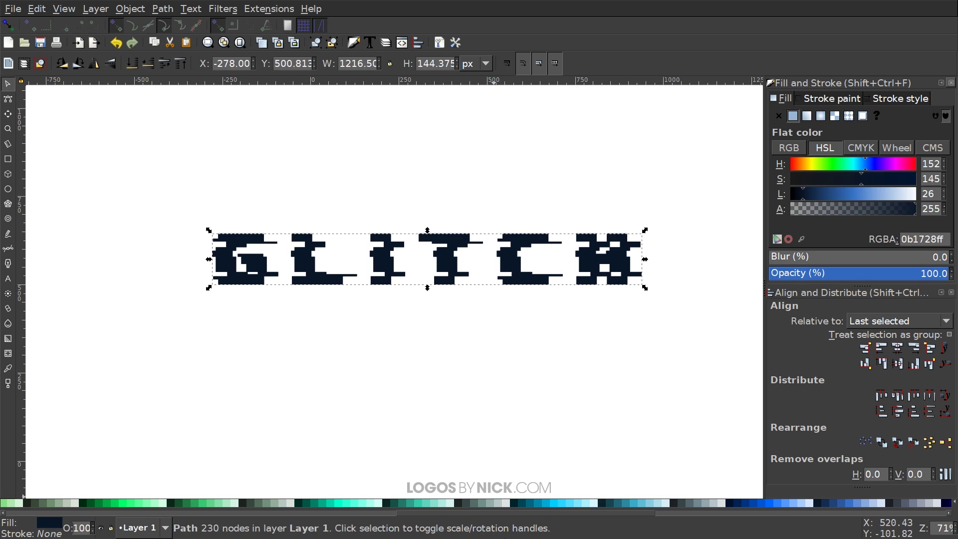
click(552, 502)
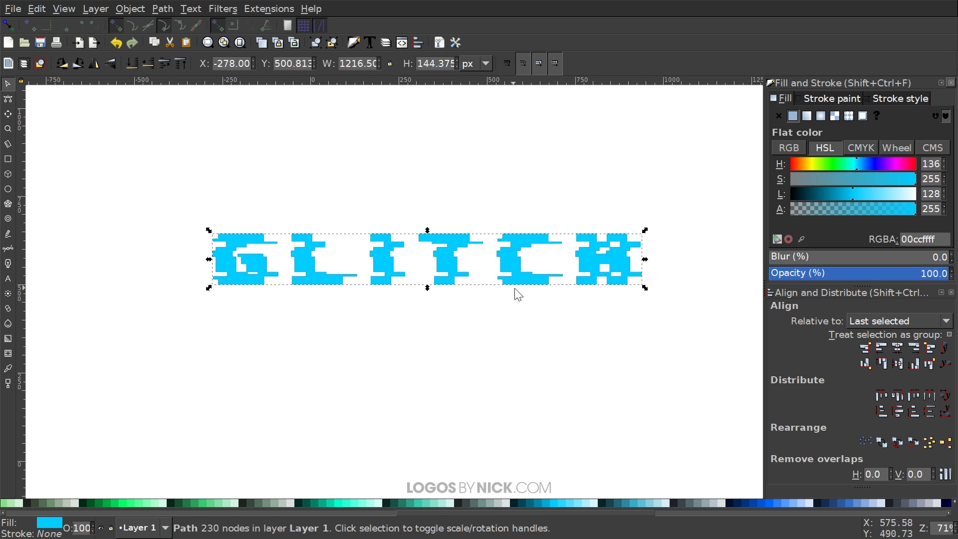
drag(541, 289, 519, 286)
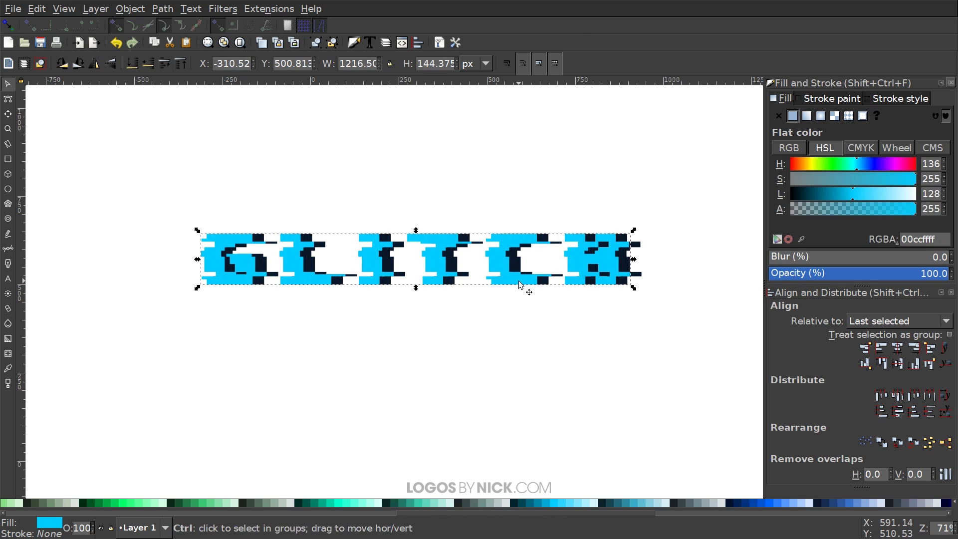
click(133, 63)
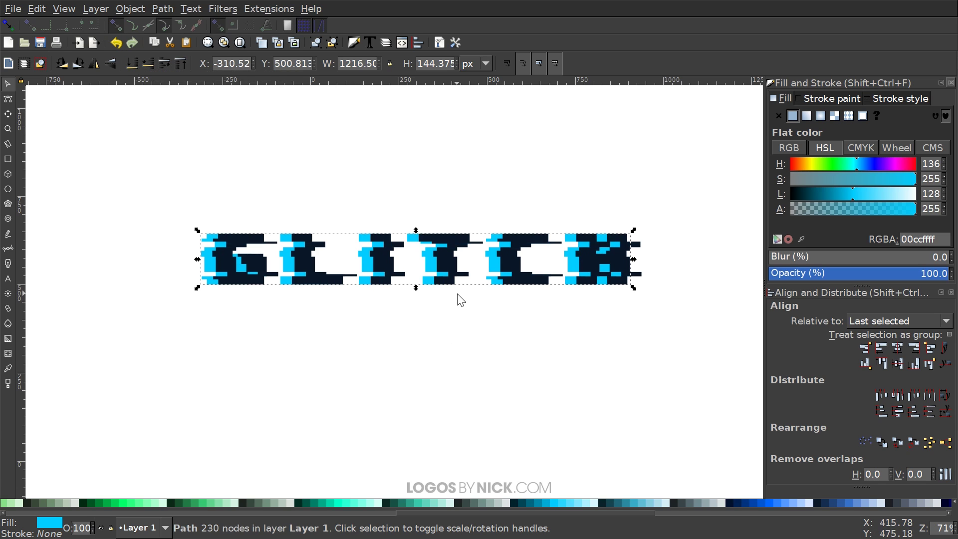
key(ctrl+z)
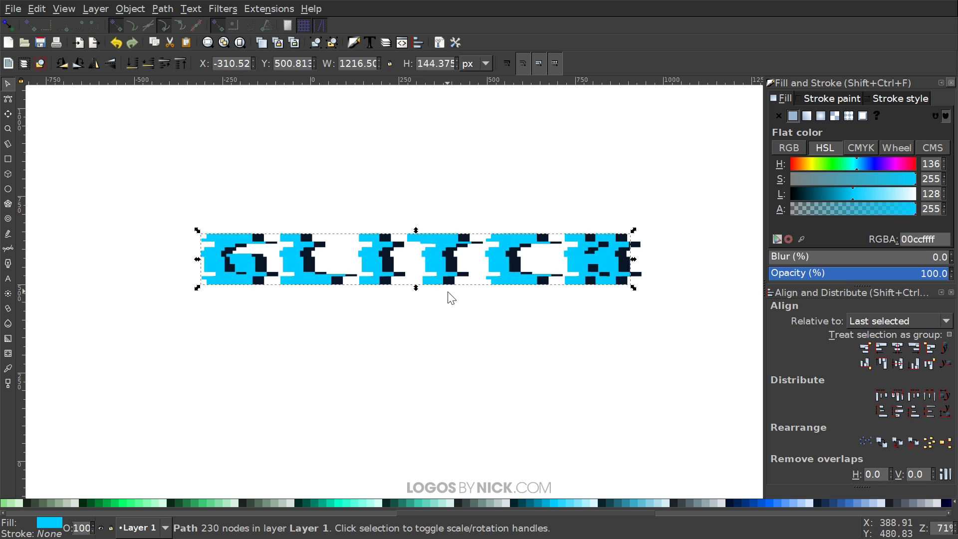
Step: Fill another copy pink #FF0066, shift it right, and lower it beneath the navy word
drag(426, 515, 782, 517)
click(778, 501)
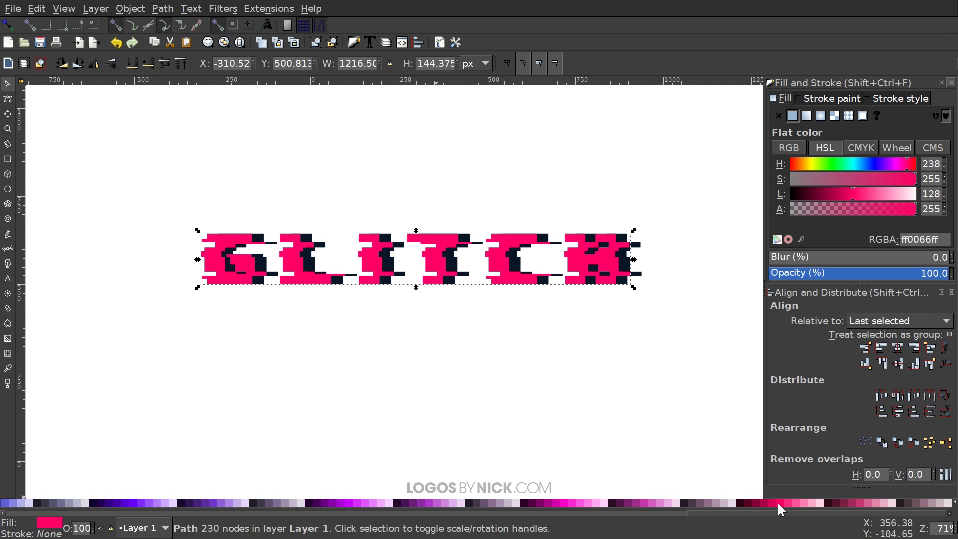
drag(291, 260, 319, 262)
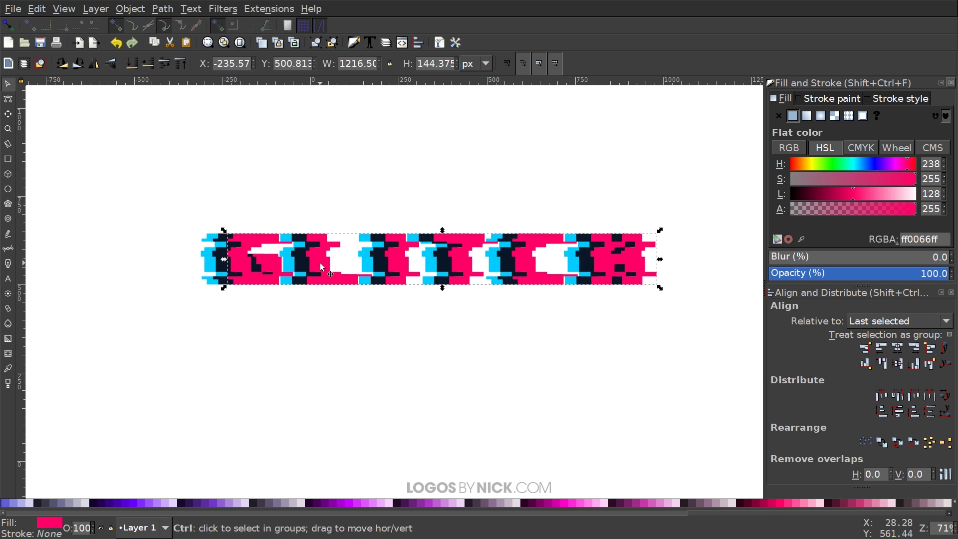
click(149, 68)
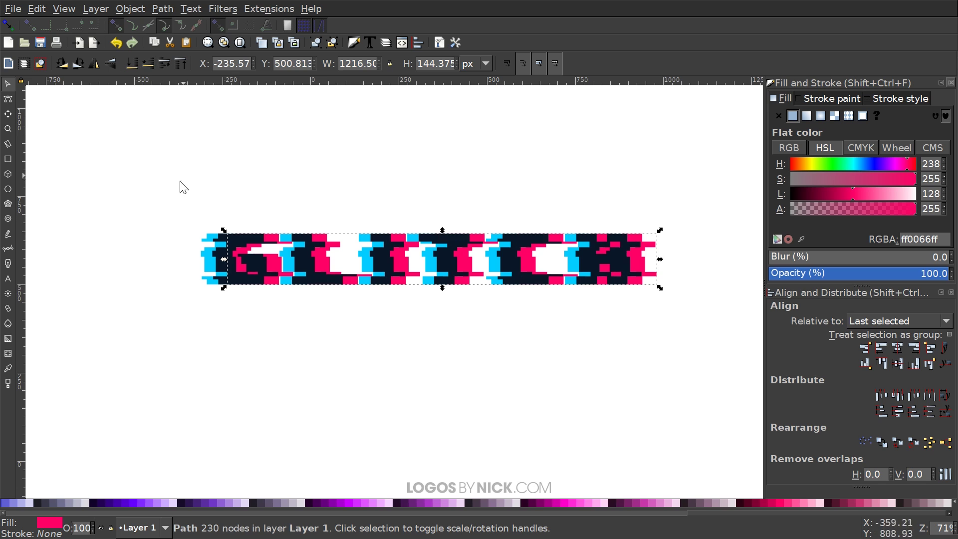
Step: Zoom in and nudge the pink copy slightly left and the cyan copy slightly right
ctrl+scroll(239, 266, up, 3)
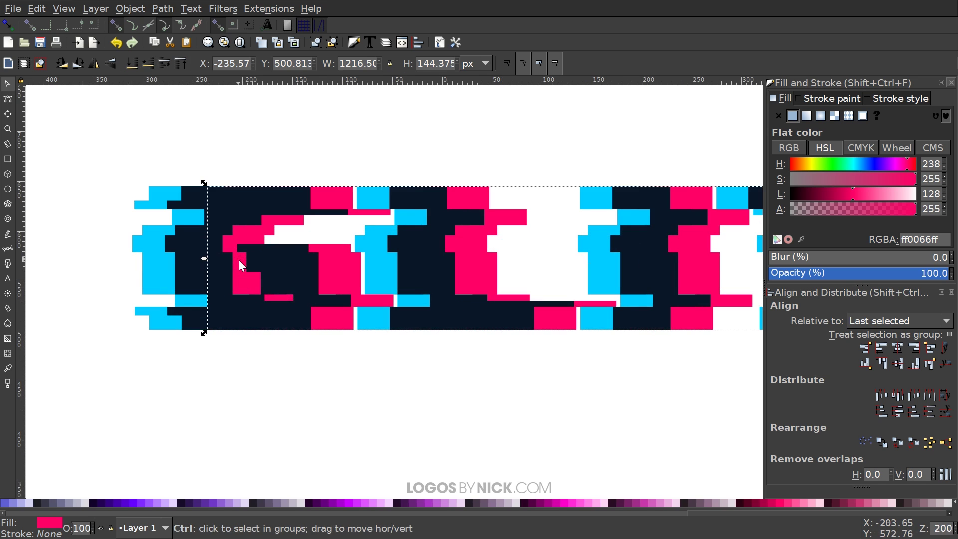
scroll(514, 345, left, 3)
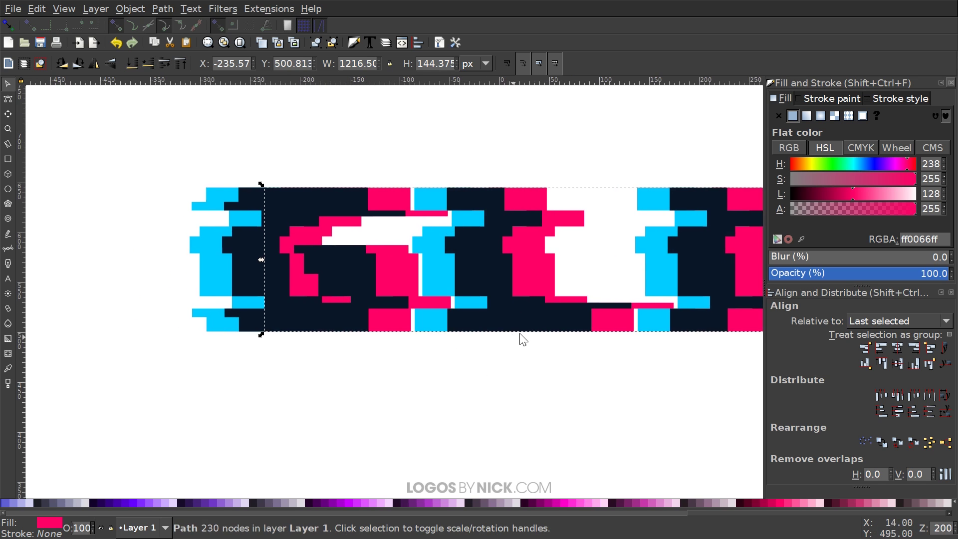
drag(405, 271, 377, 267)
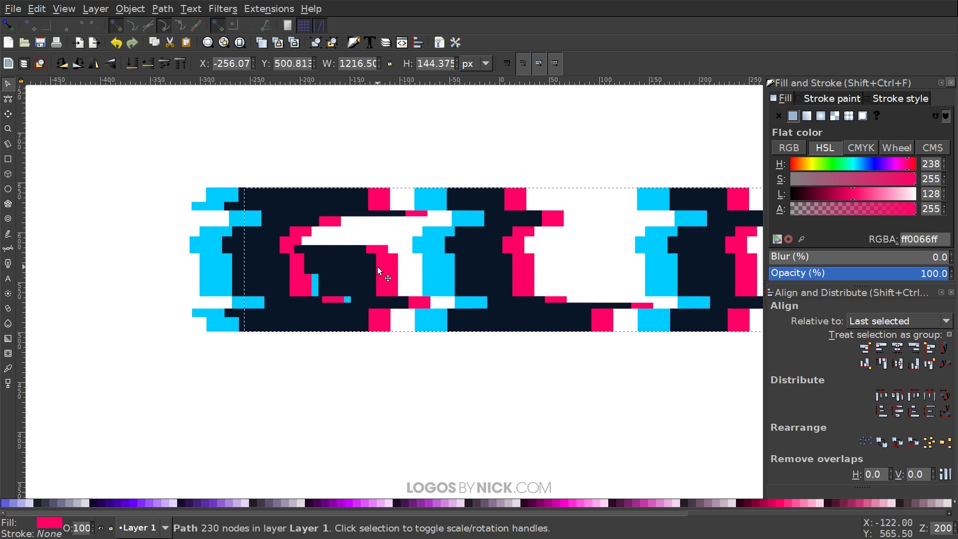
drag(199, 275, 214, 273)
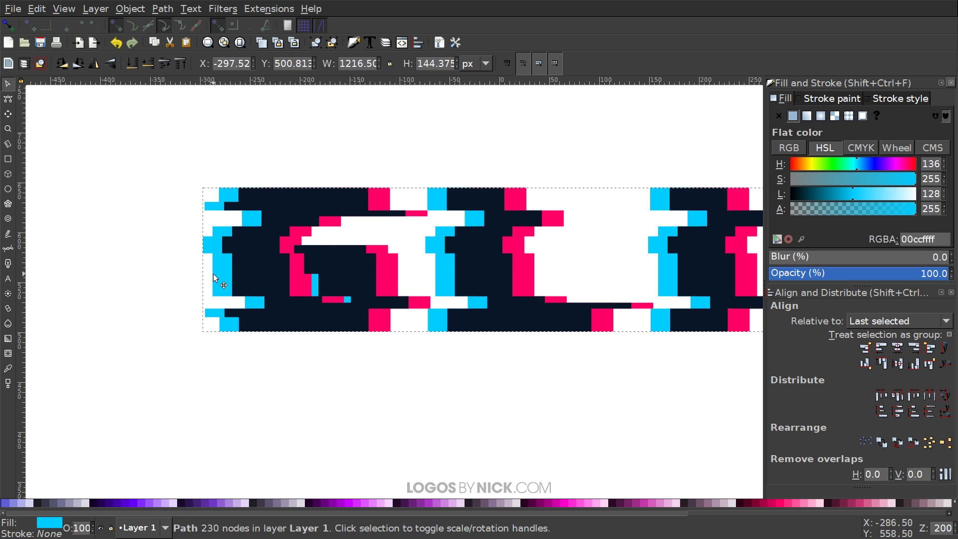
ctrl+click(388, 267)
drag(388, 267, 388, 268)
Step: Zoom out and rubber-band select the navy, cyan and pink GLITCH shapes
key(1)
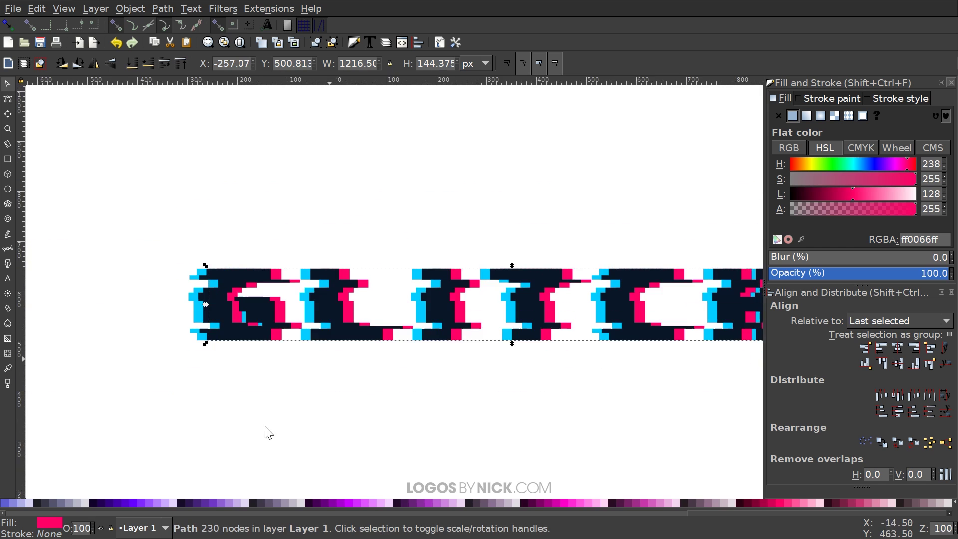
scroll(310, 383, down, 1)
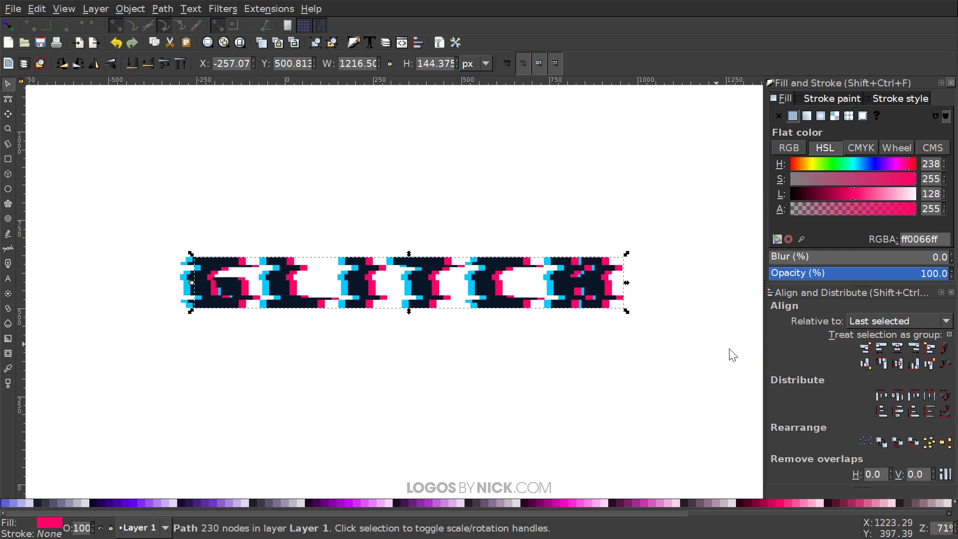
drag(700, 365, 63, 151)
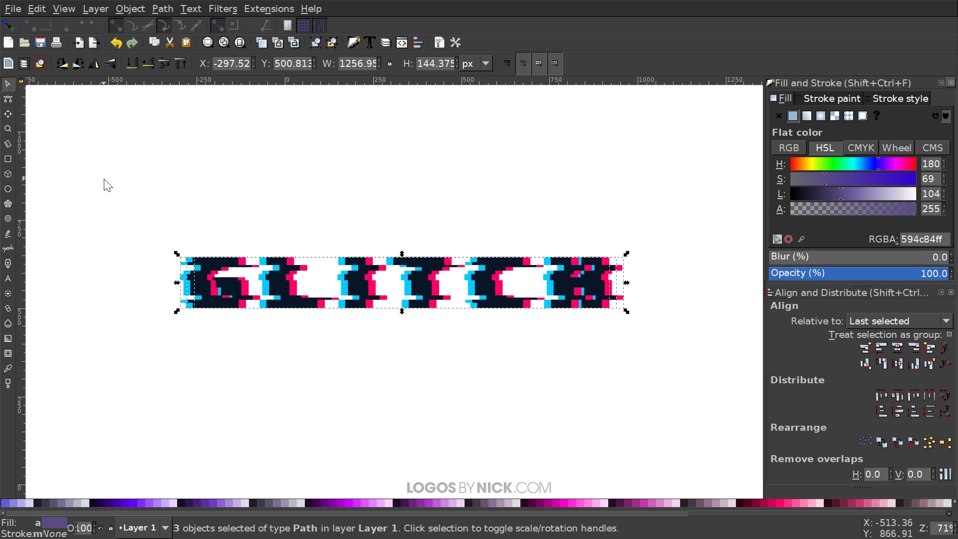
Step: Switch to the Node tool and select a block of nodes on the GLITCH letters
click(8, 98)
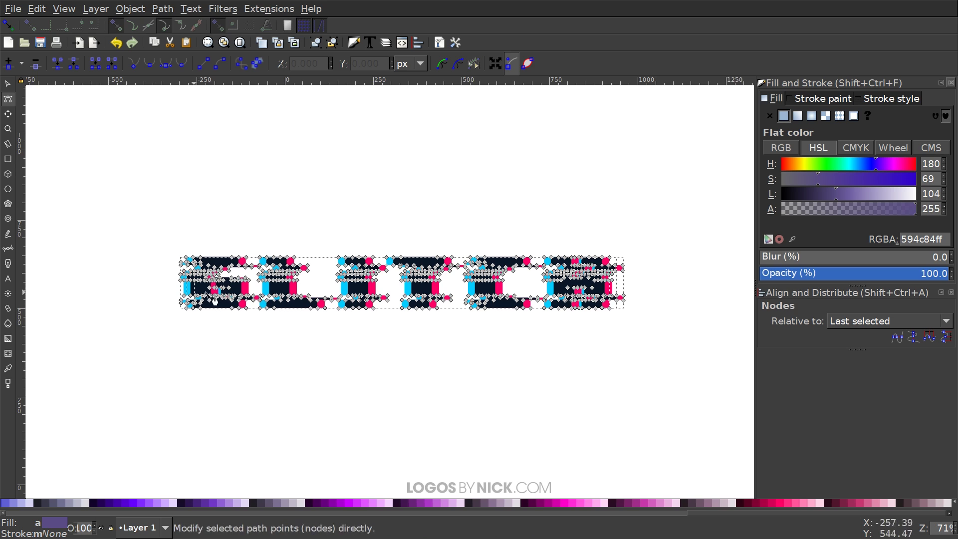
scroll(326, 351, up, 3)
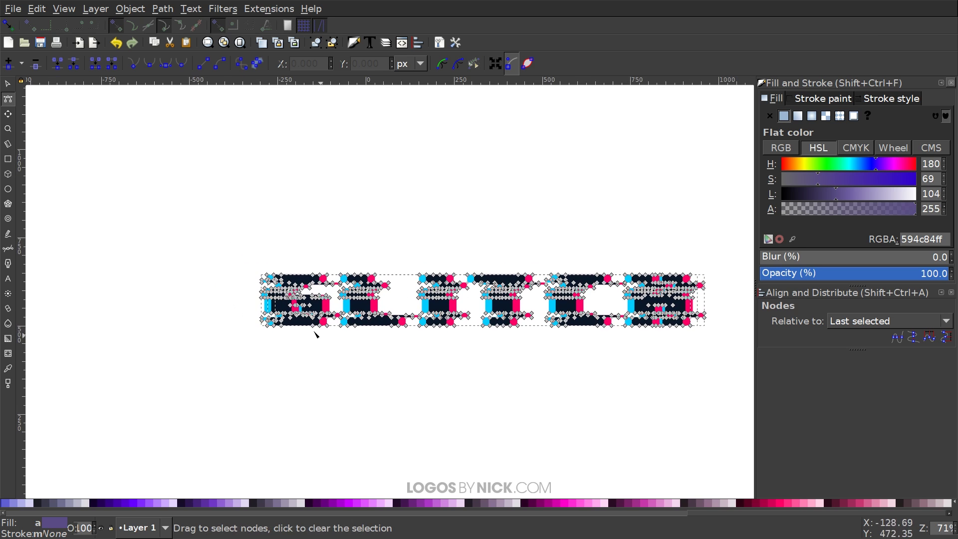
drag(145, 124, 435, 364)
scroll(438, 316, up, 3)
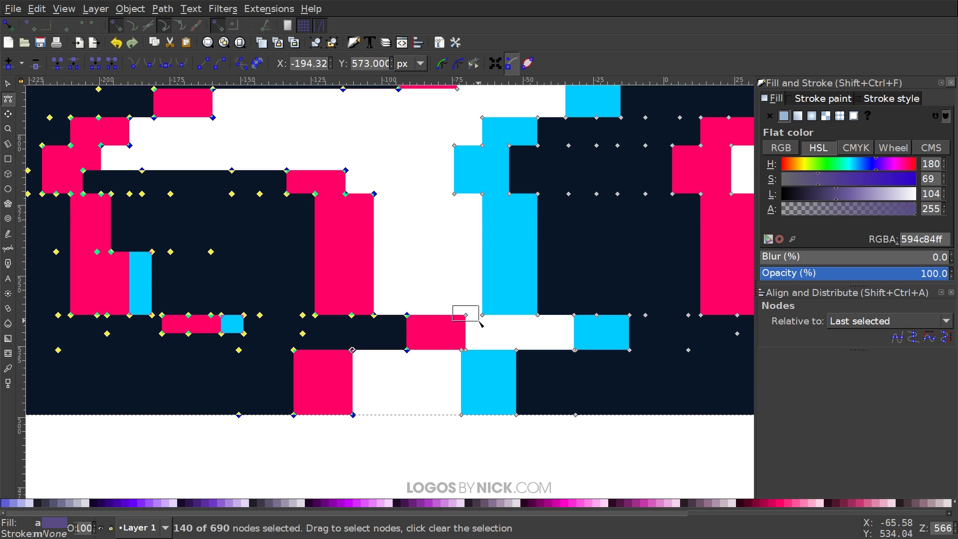
scroll(419, 387, up, 6)
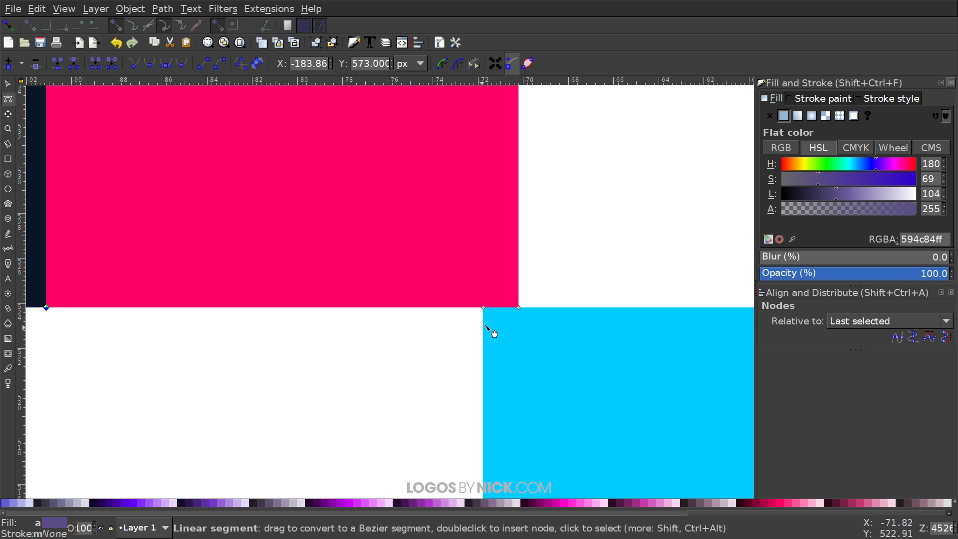
scroll(398, 326, down, 9)
scroll(435, 327, up, 4)
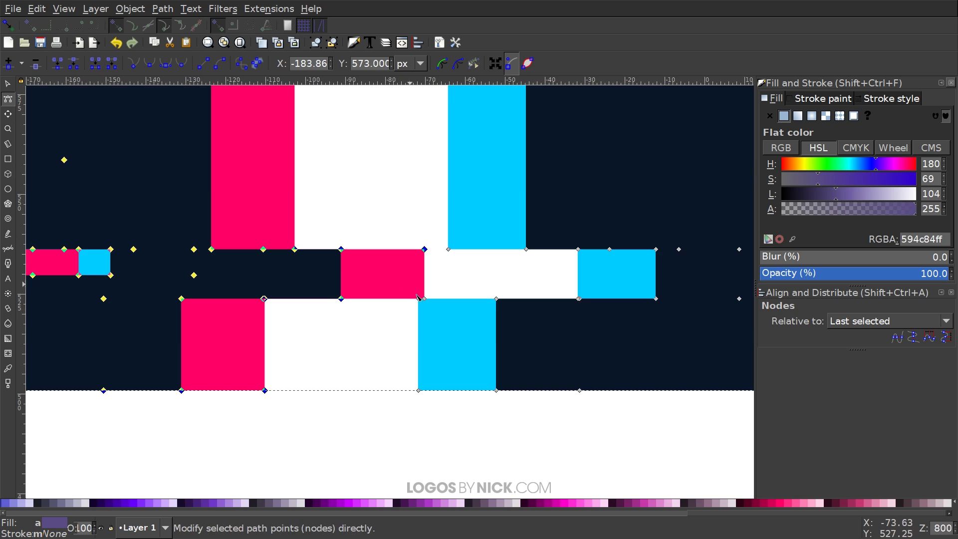
scroll(411, 275, down, 6)
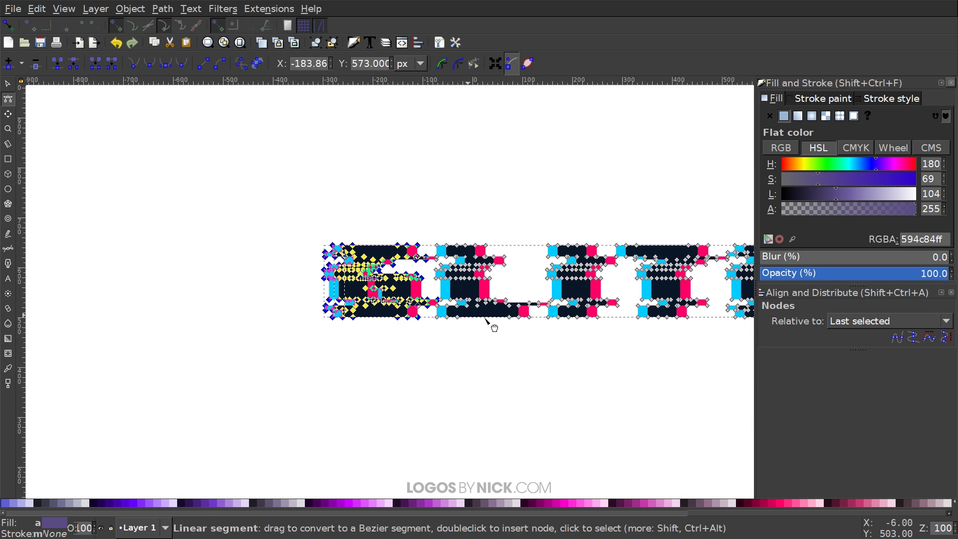
Step: Return to the Selector tool so the three GLITCH paths are handled as whole objects
click(7, 83)
scroll(415, 209, up, 1)
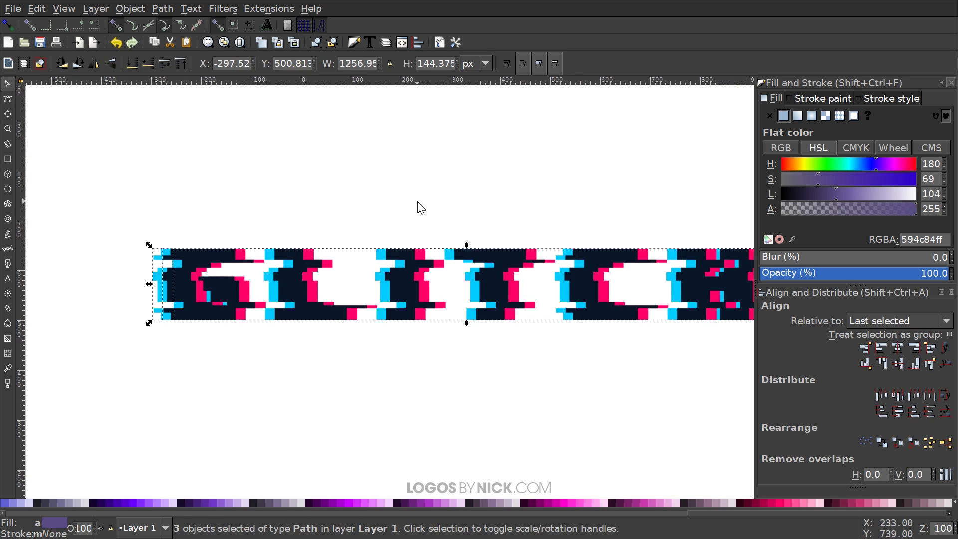
key(Escape)
scroll(436, 321, up, 2)
Step: Slide the cyan copy slightly right, keeping it level
scroll(364, 268, up, 1)
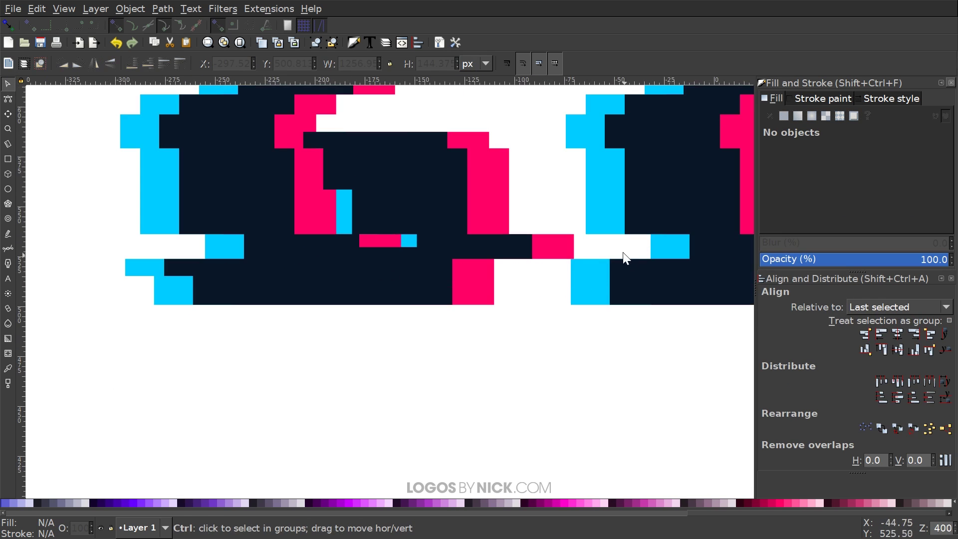
click(566, 243)
drag(145, 220, 162, 227)
scroll(271, 349, down, 4)
scroll(355, 338, up, 1)
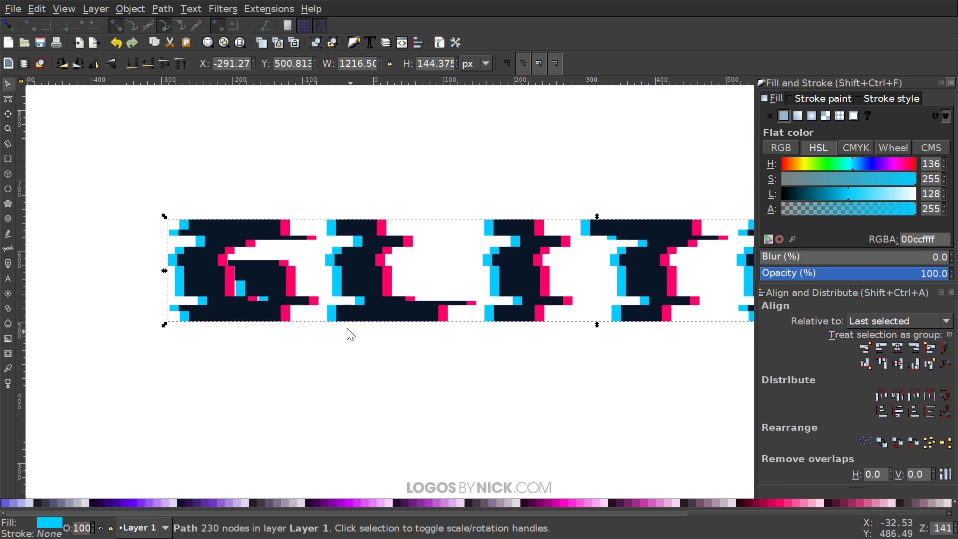
scroll(471, 299, right, 6)
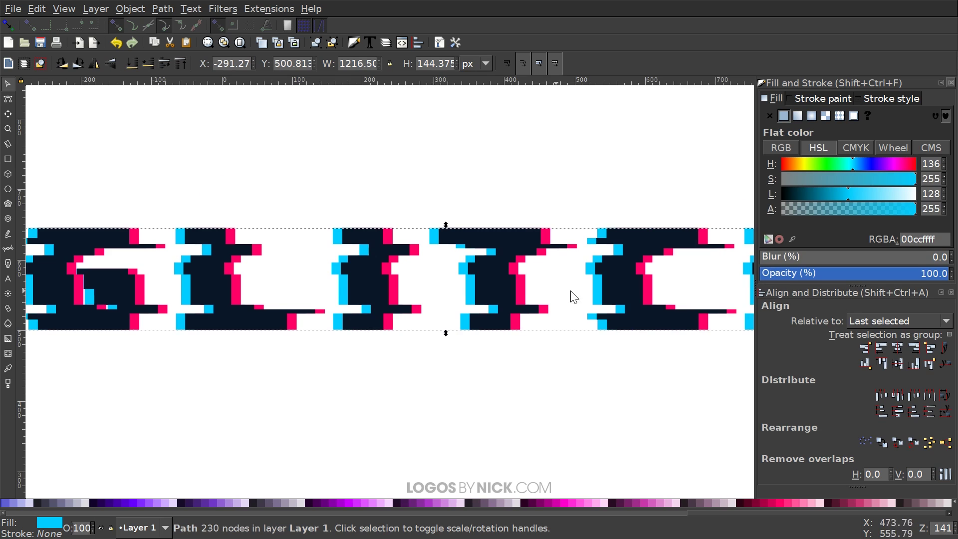
scroll(284, 366, down, 1)
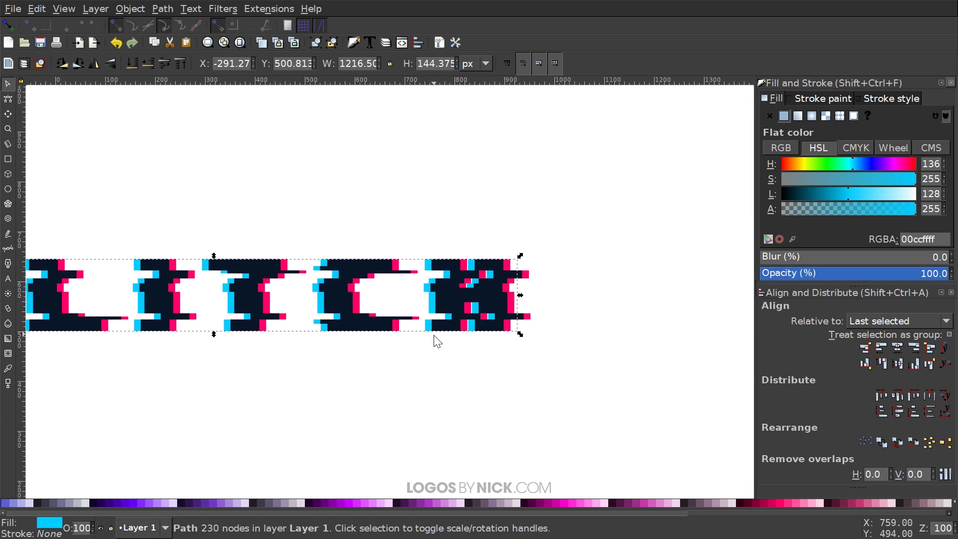
scroll(352, 346, up, 3)
Step: Nudge the pink copy slightly to the right
click(322, 344)
drag(323, 345, 325, 344)
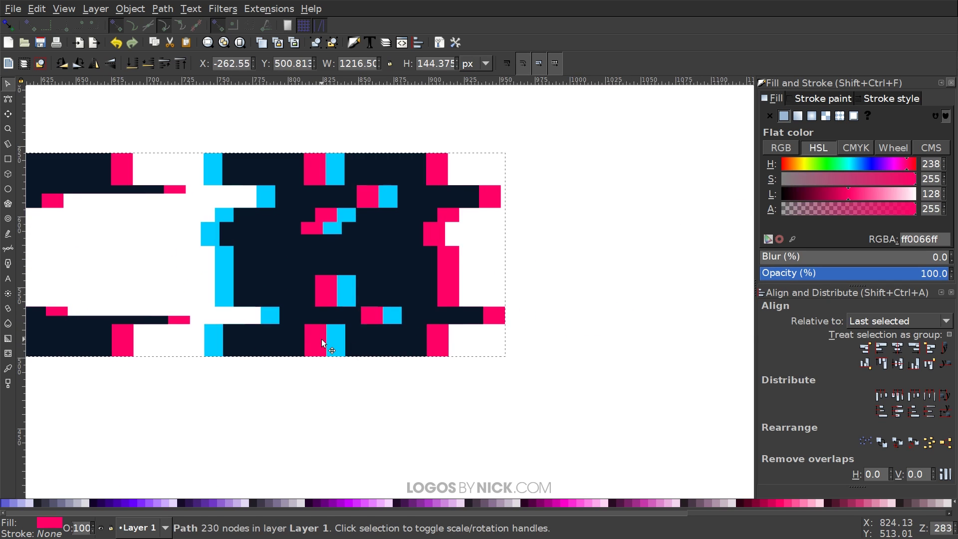
click(332, 343)
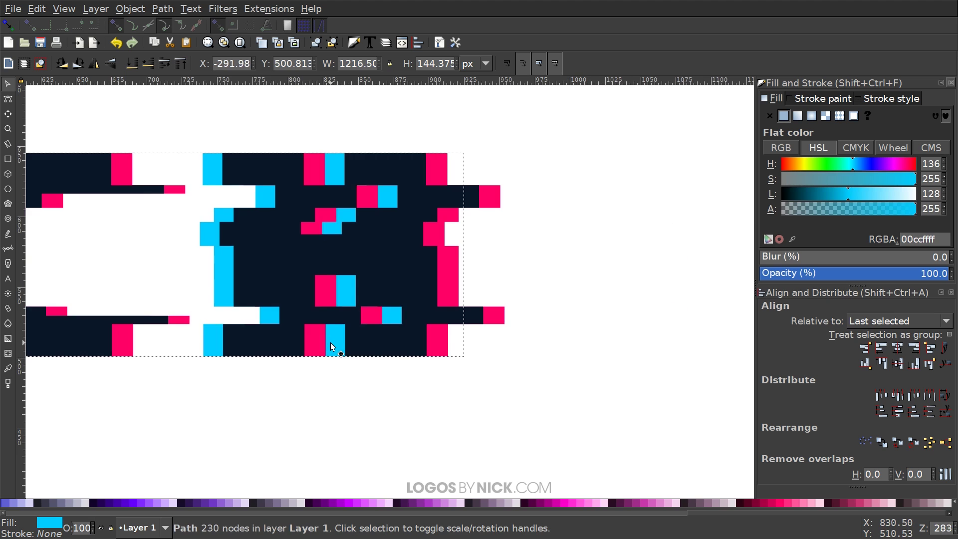
scroll(225, 396, down, 3)
scroll(412, 359, down, 1)
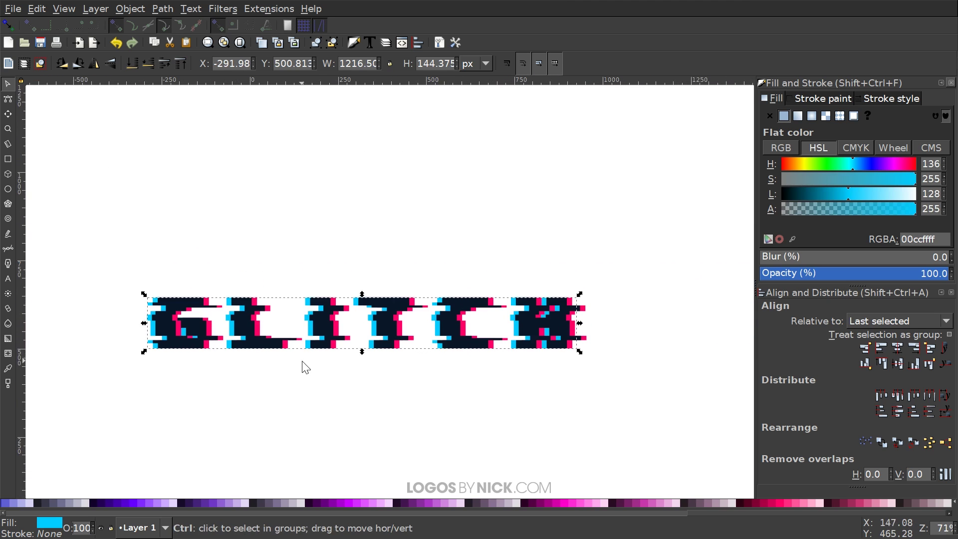
Step: Rubber-band select all three layers of the GLITCH word
drag(665, 384, 69, 173)
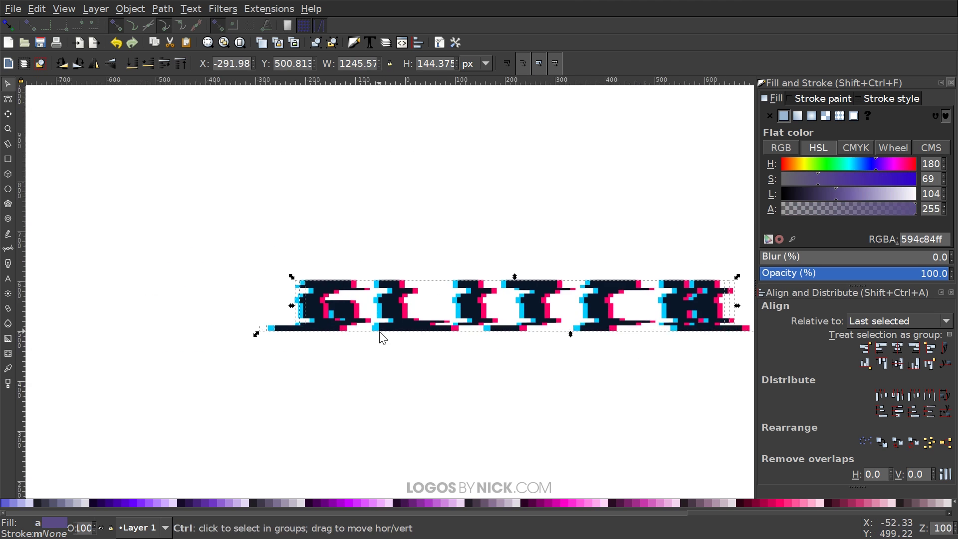
scroll(381, 335, up, 3)
scroll(382, 334, left, 5)
scroll(353, 250, right, 5)
scroll(474, 241, up, 2)
scroll(482, 280, left, 3)
scroll(534, 271, right, 2)
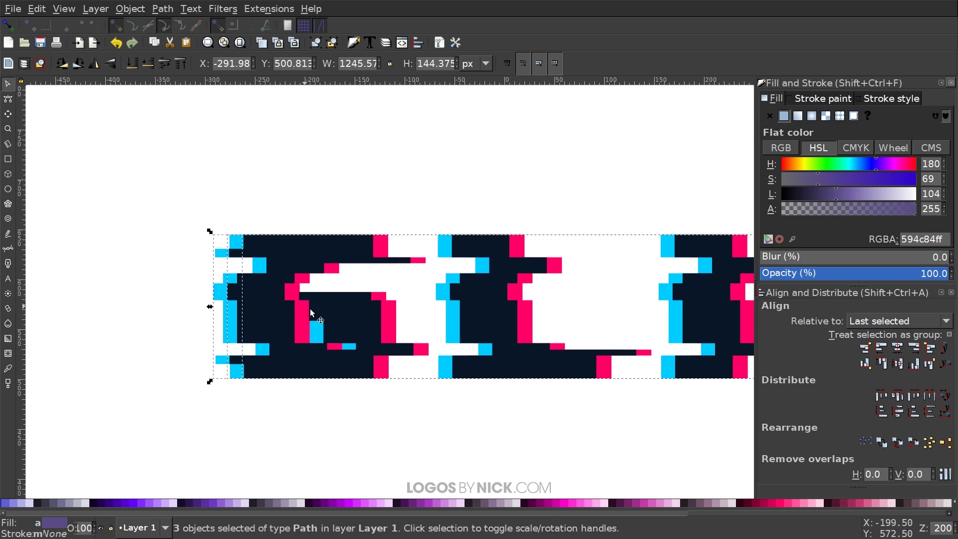
scroll(299, 306, down, 1)
click(7, 98)
Step: Select the leftmost letters' nodes across all three layers and slide them right to close gaps
drag(136, 170, 396, 412)
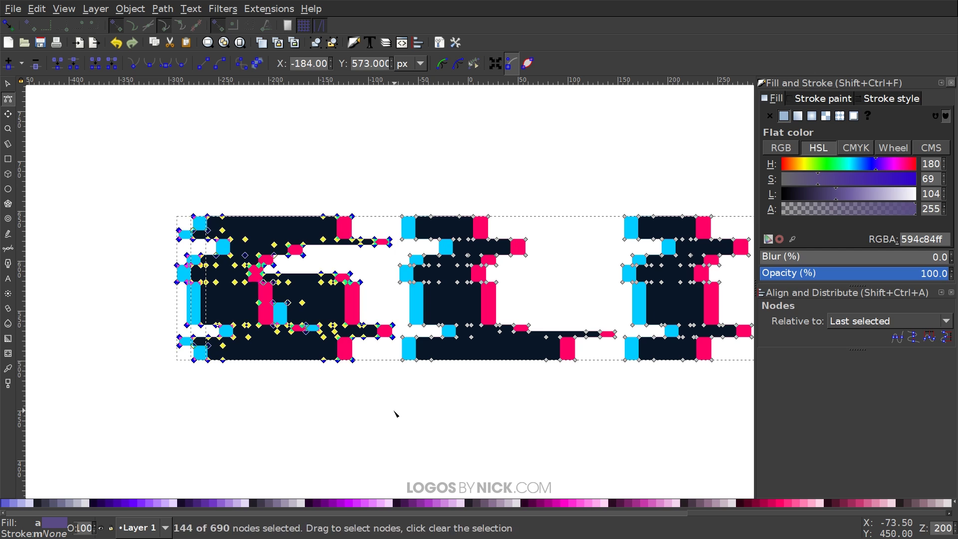
drag(393, 339, 417, 340)
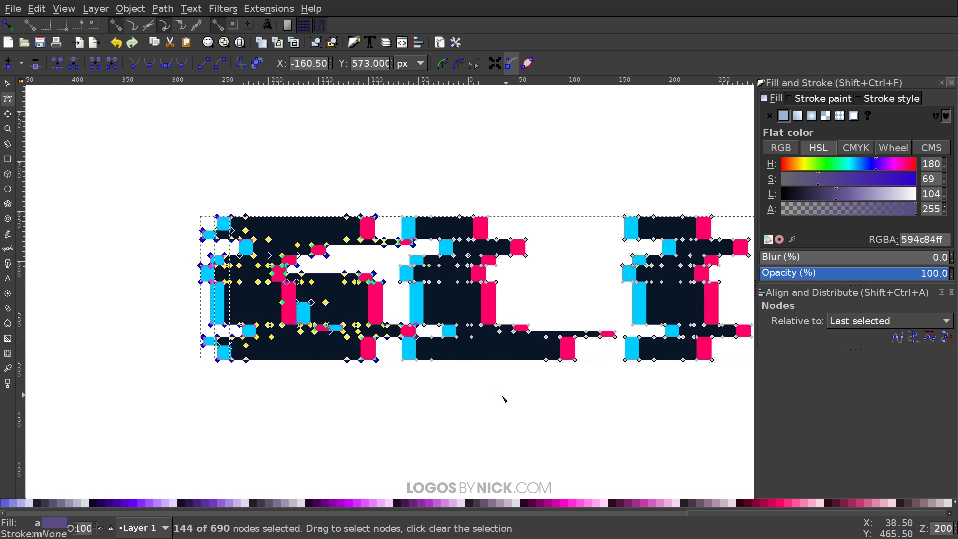
scroll(511, 397, down, 1)
scroll(374, 412, left, 3)
drag(155, 220, 492, 365)
drag(503, 329, 527, 330)
scroll(462, 359, right, 5)
drag(67, 174, 492, 376)
drag(488, 318, 509, 325)
Step: Extend the node selection to the third and fourth letters, shift them right, then return to the Selector
scroll(509, 325, right, 4)
drag(57, 187, 564, 368)
drag(531, 317, 562, 322)
scroll(562, 322, right, 2)
drag(60, 183, 691, 379)
drag(688, 321, 713, 331)
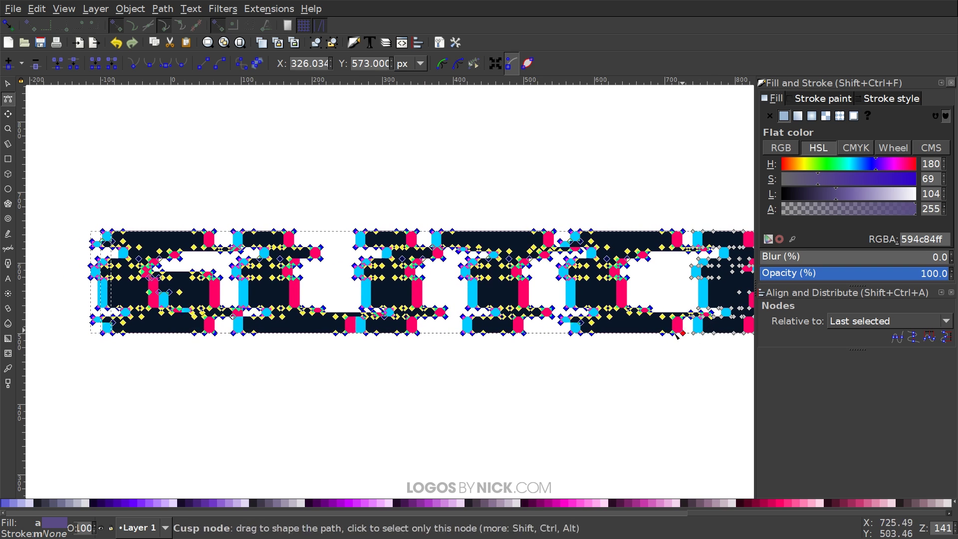
scroll(702, 338, up, 2)
scroll(419, 389, right, 2)
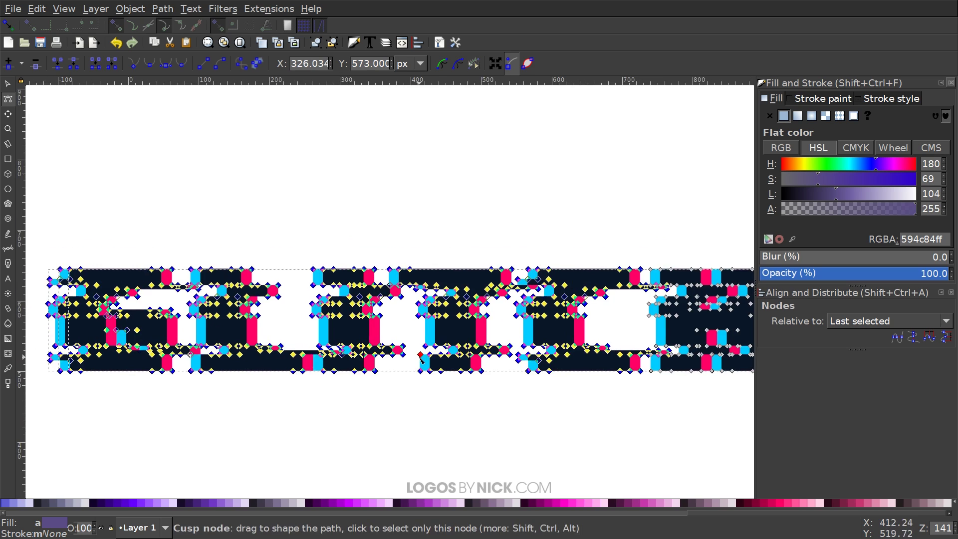
scroll(394, 359, down, 1)
scroll(363, 315, down, 1)
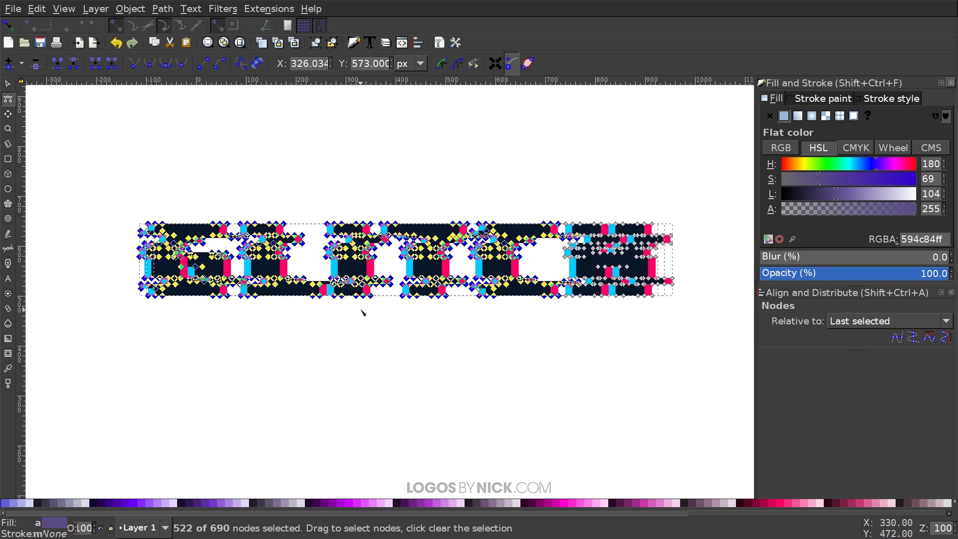
click(8, 85)
Step: Group the three GLITCH layers, skew the group 15° into slanted letters, and deselect
scroll(347, 209, down, 1)
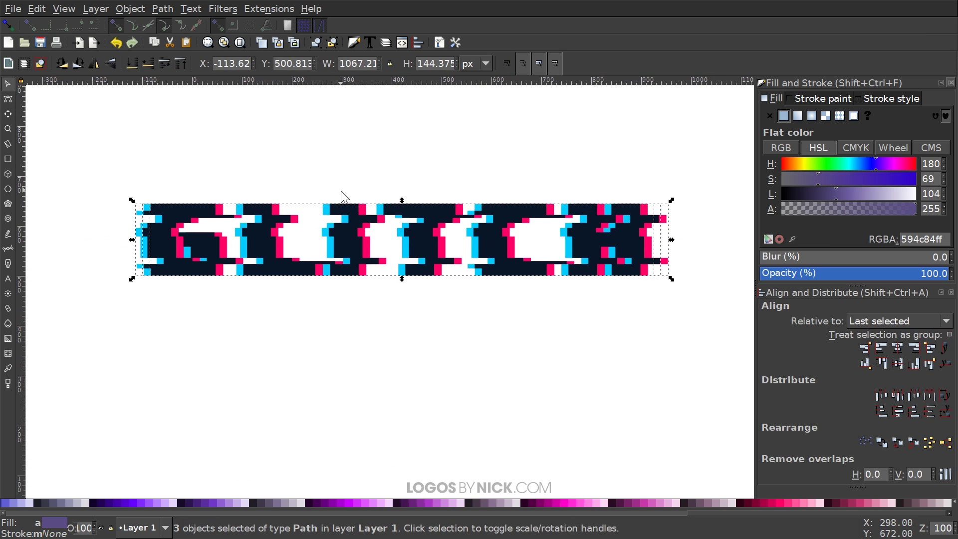
click(315, 42)
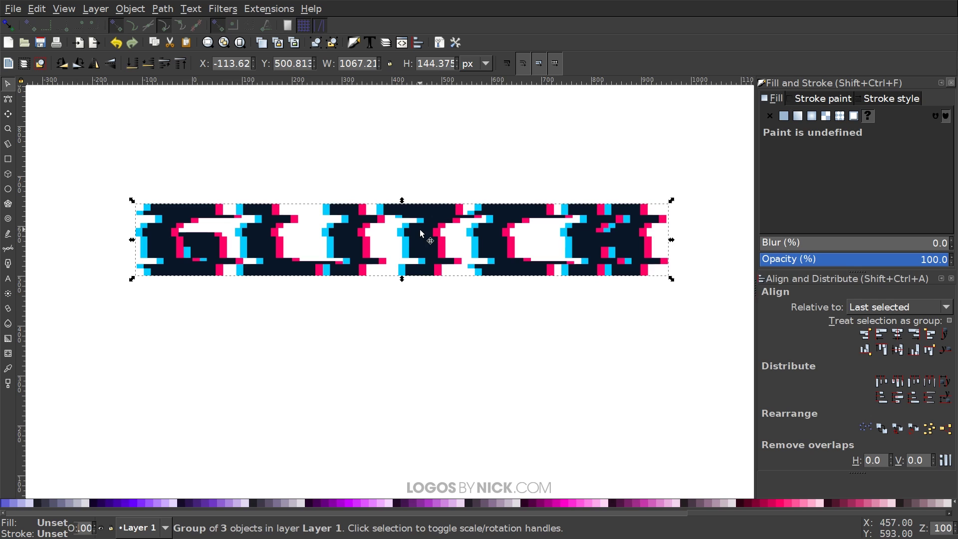
click(428, 210)
key(ctrl)
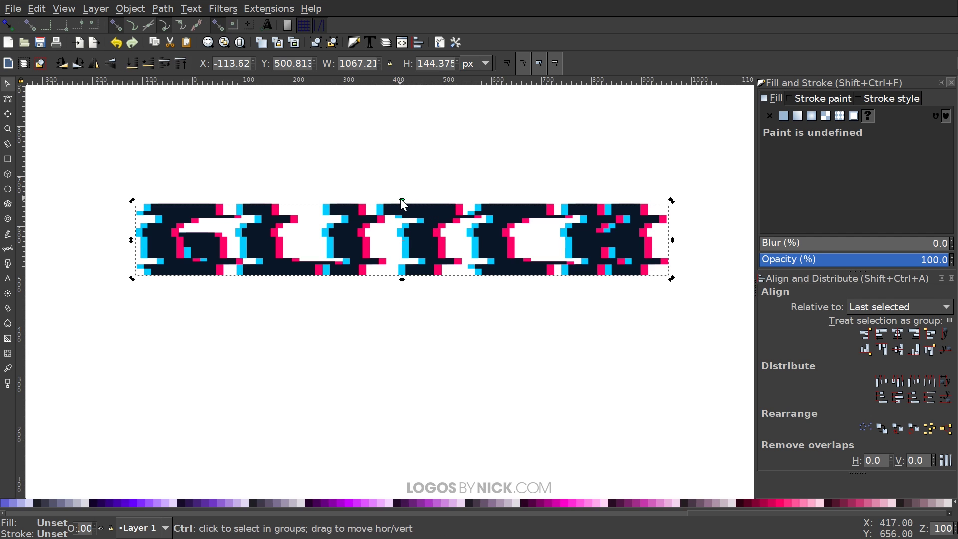
drag(401, 198, 406, 199)
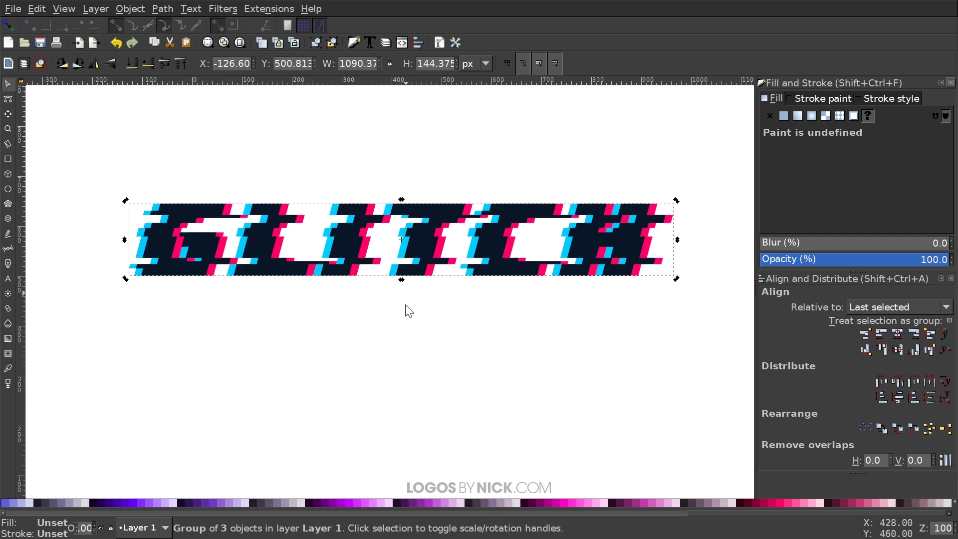
click(393, 364)
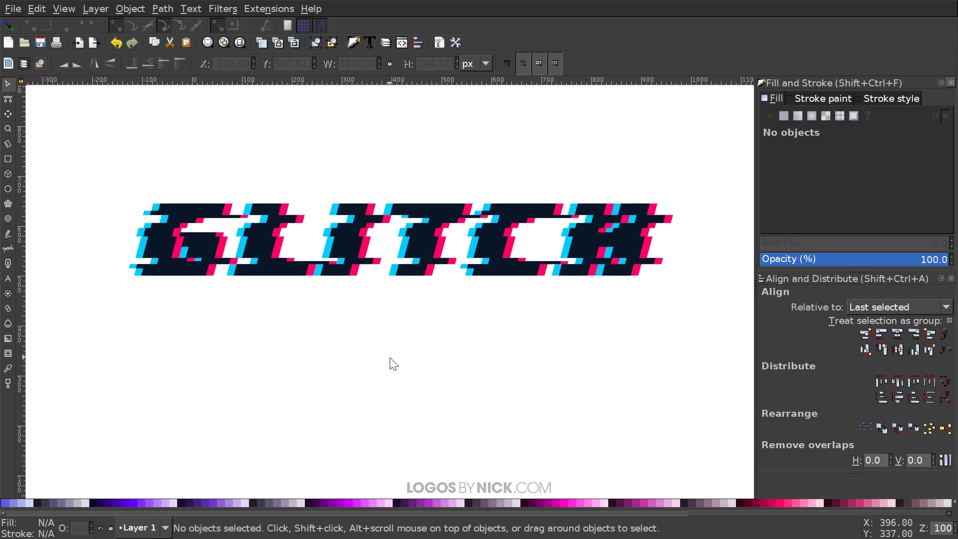